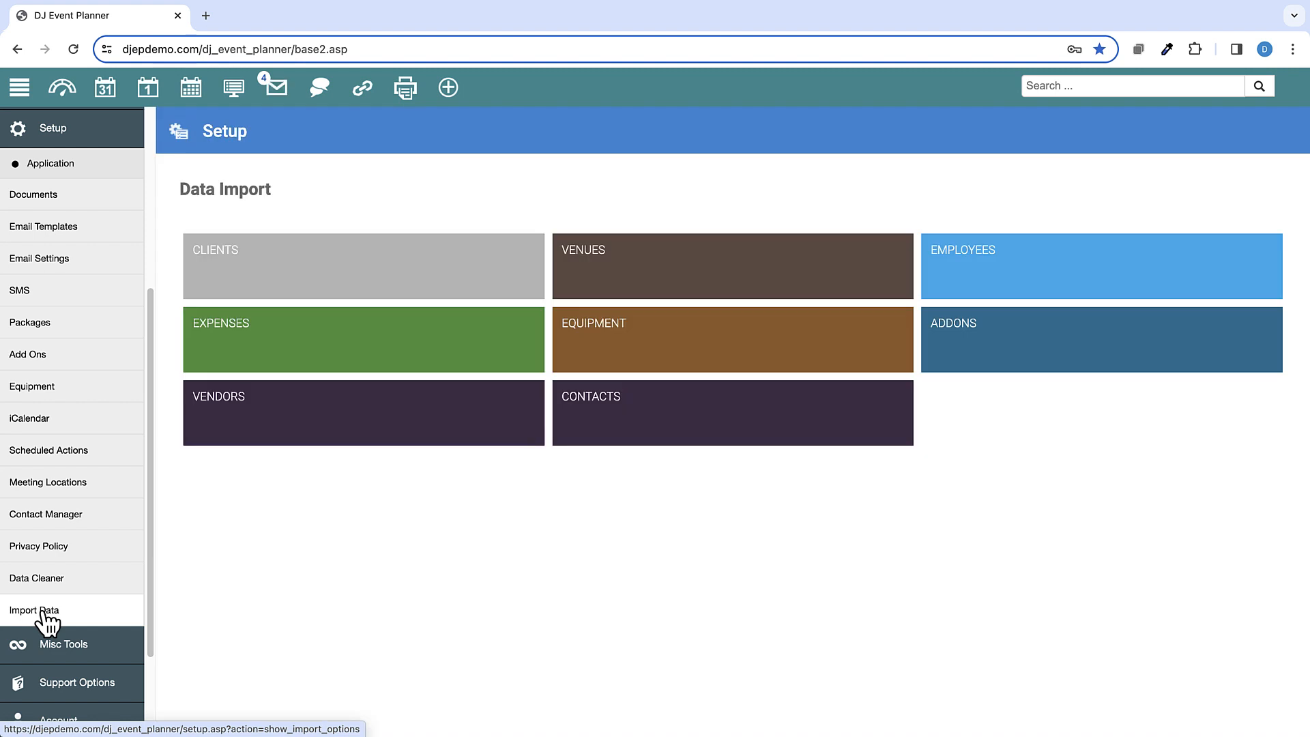
Open the Addons data import and show its list of importable data fields
click(967, 348)
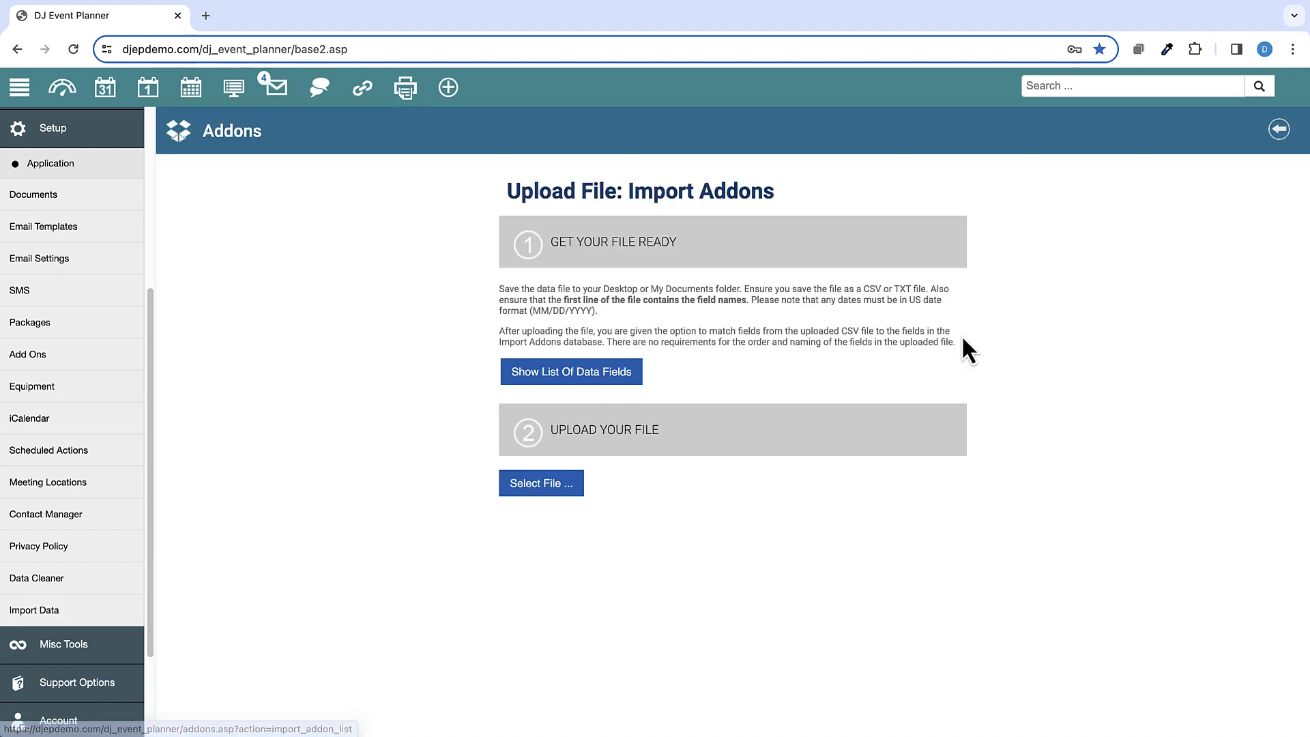
click(559, 382)
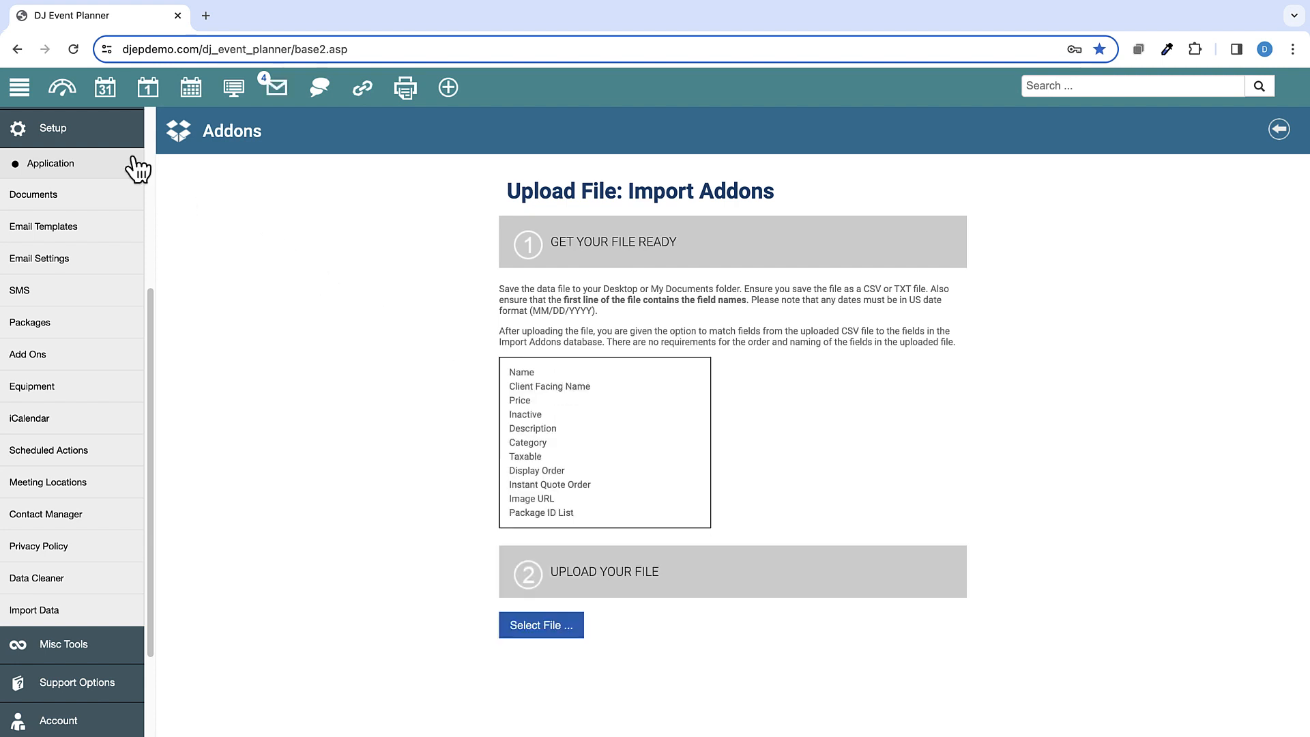
In the permissions of the employee listed just below TBA, enable Configure Equipment (Setup -> Add / Edit / Delete) under Warehouse / Operations Manager Access
click(85, 137)
click(60, 131)
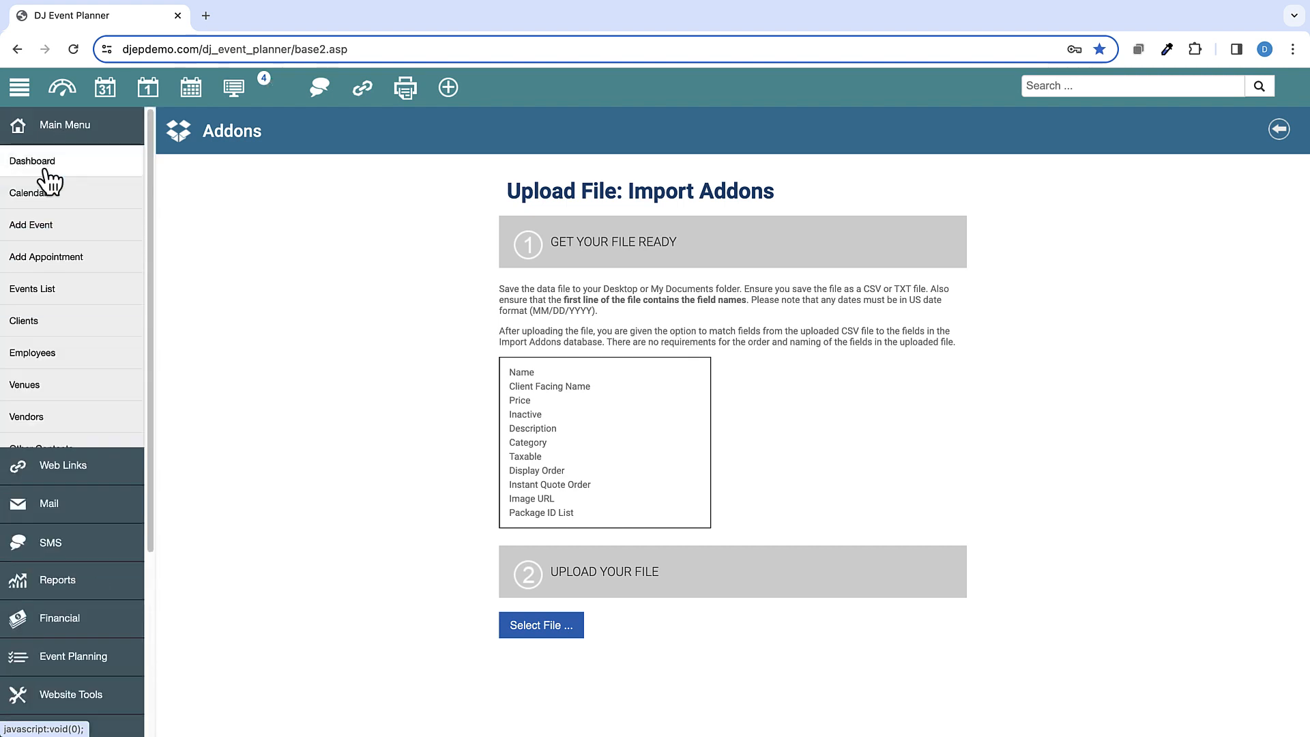
click(48, 366)
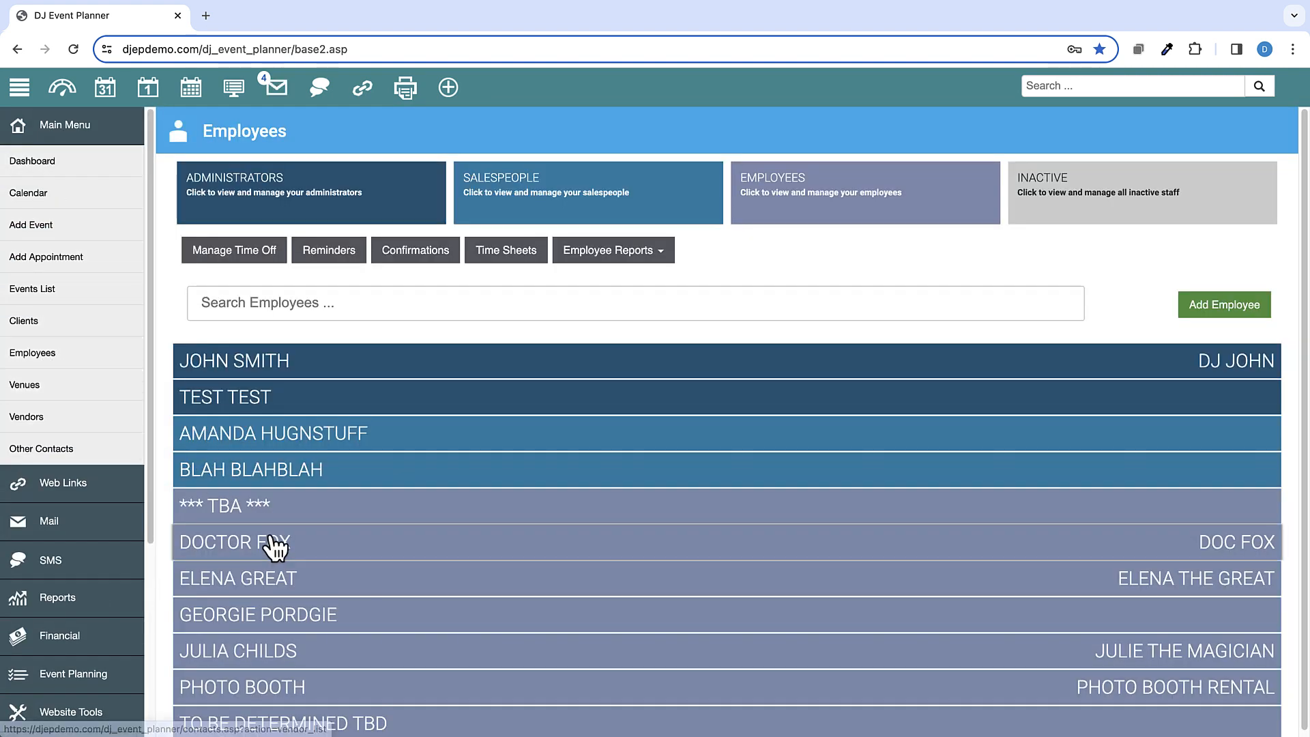
click(276, 549)
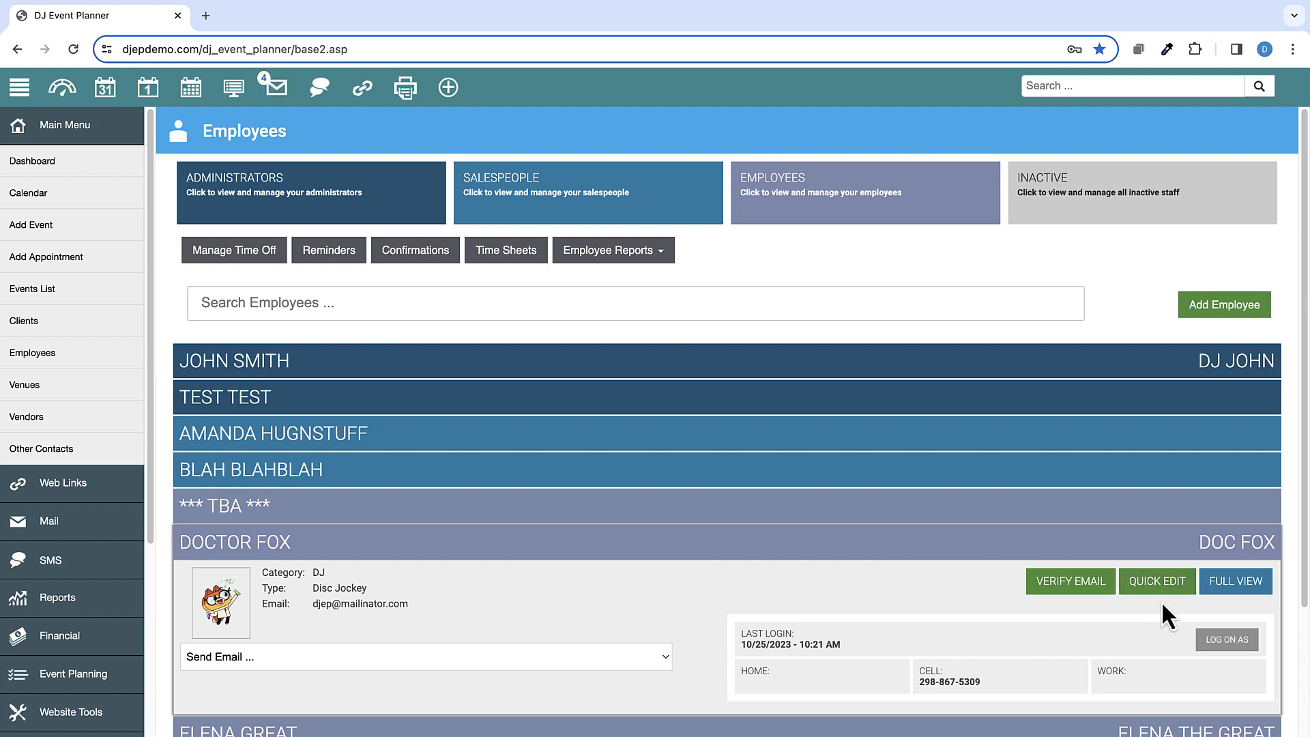
click(1153, 589)
click(651, 232)
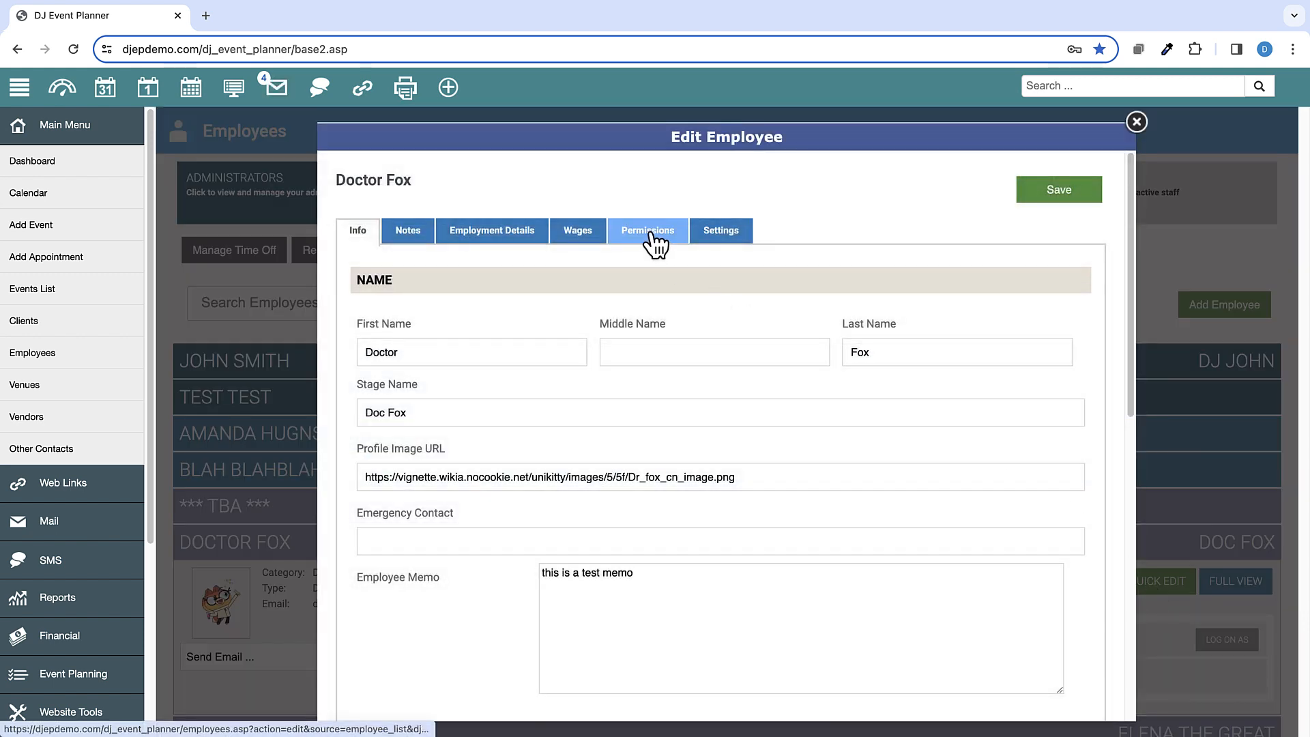
drag(1132, 244, 1103, 529)
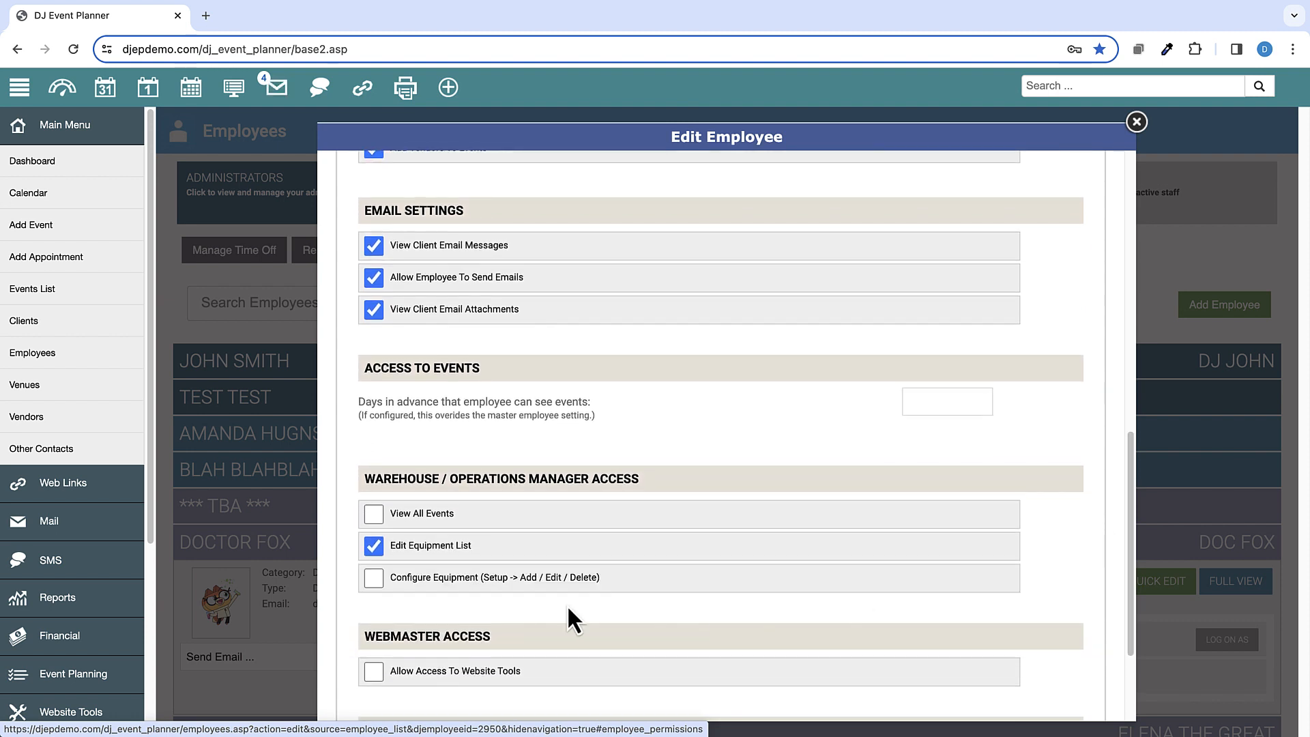
click(374, 584)
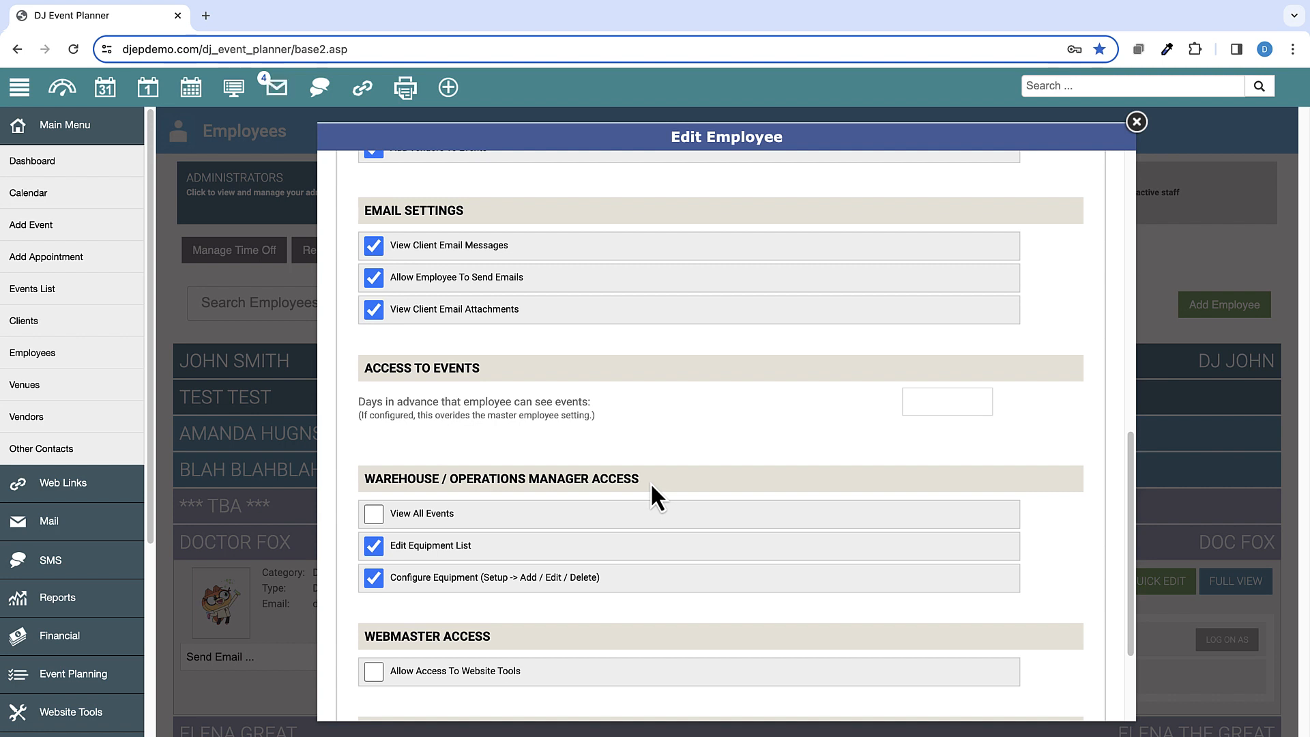
Open the settings of the A Calendar Test iCalendar and examine its included event statuses and the Related Files event detail
click(89, 129)
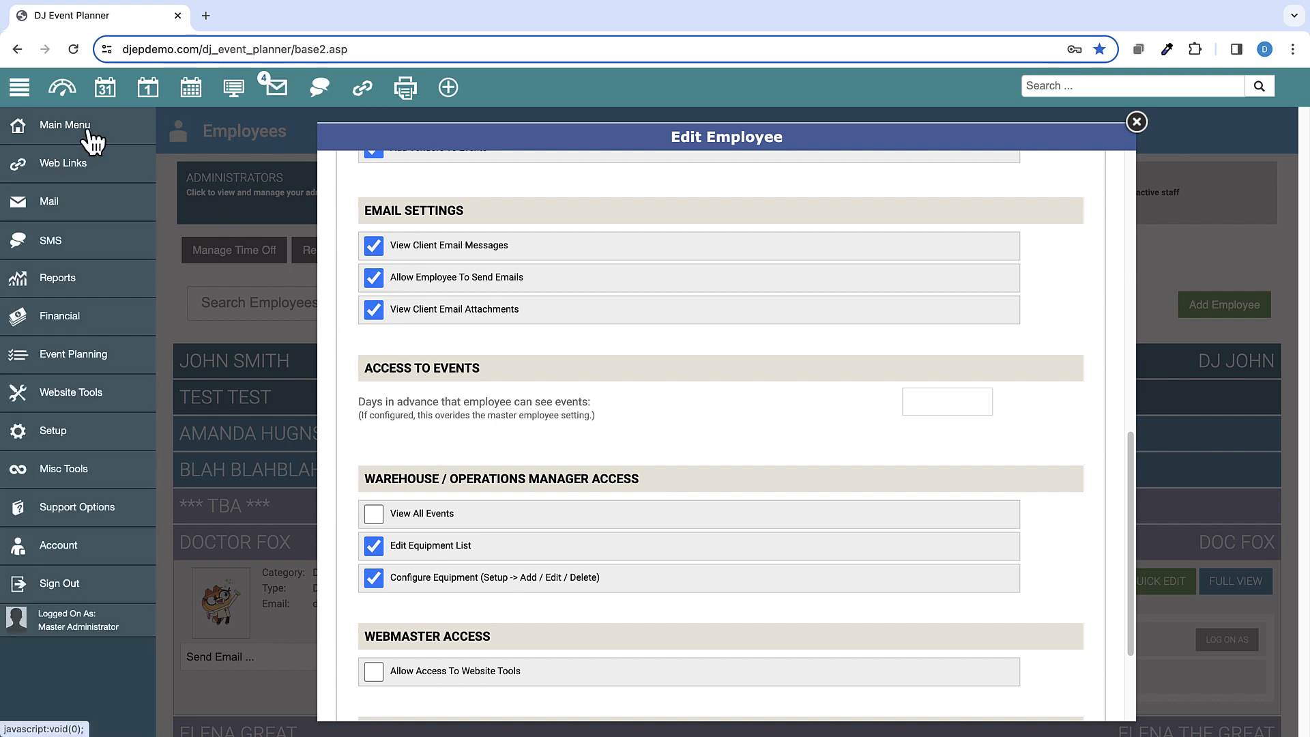
click(57, 431)
scroll(60, 442, down, 5)
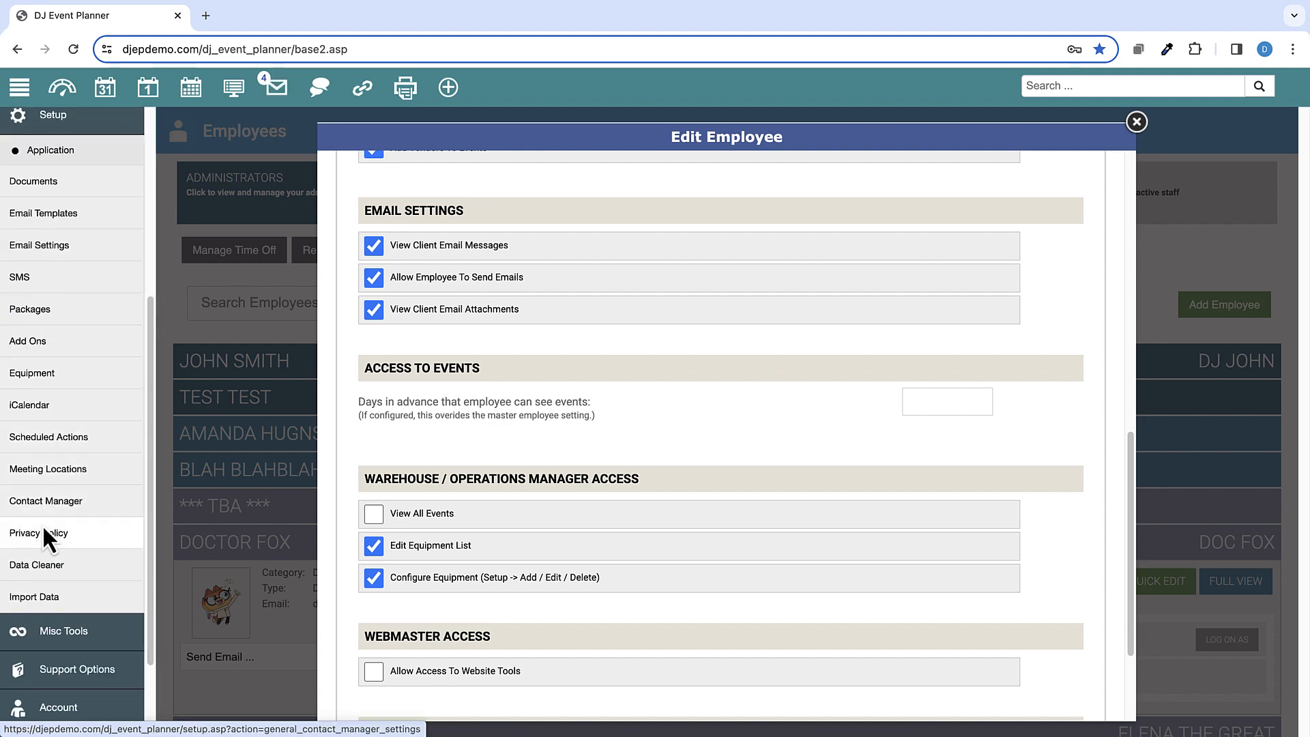
click(36, 414)
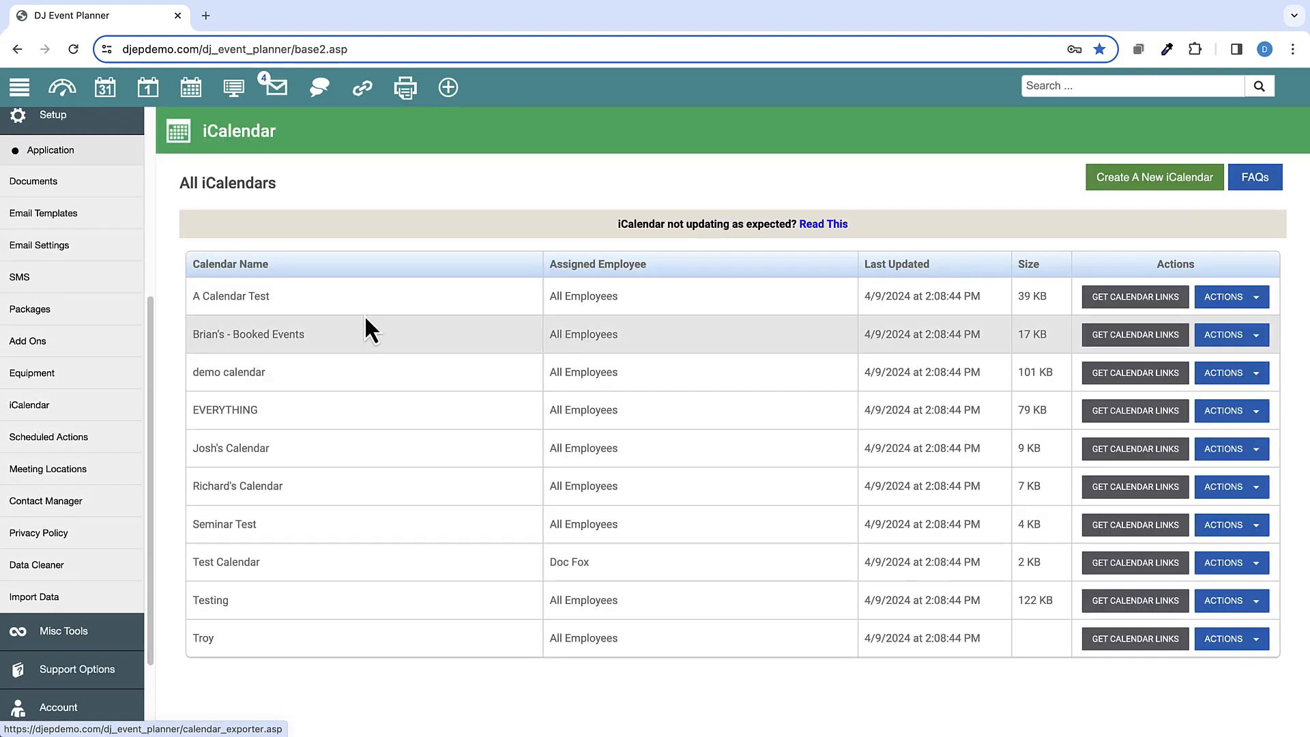
click(244, 299)
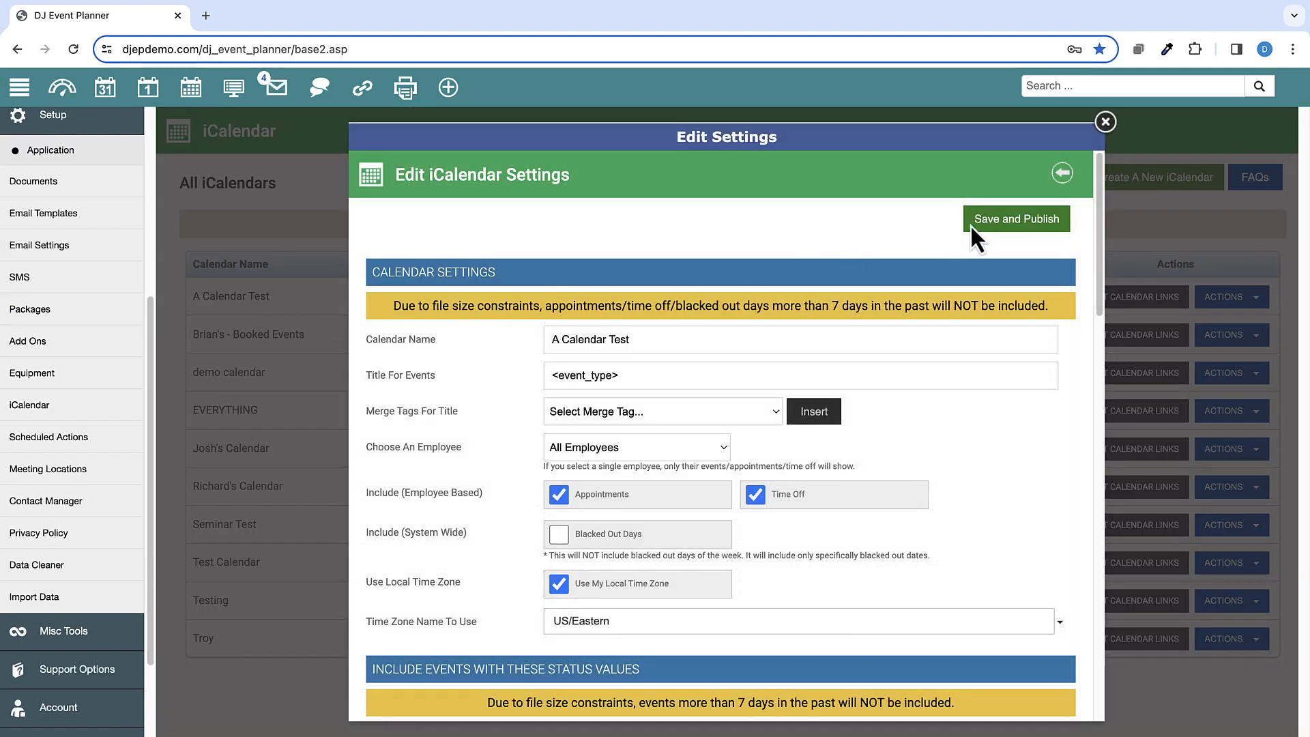
drag(1100, 240, 1094, 370)
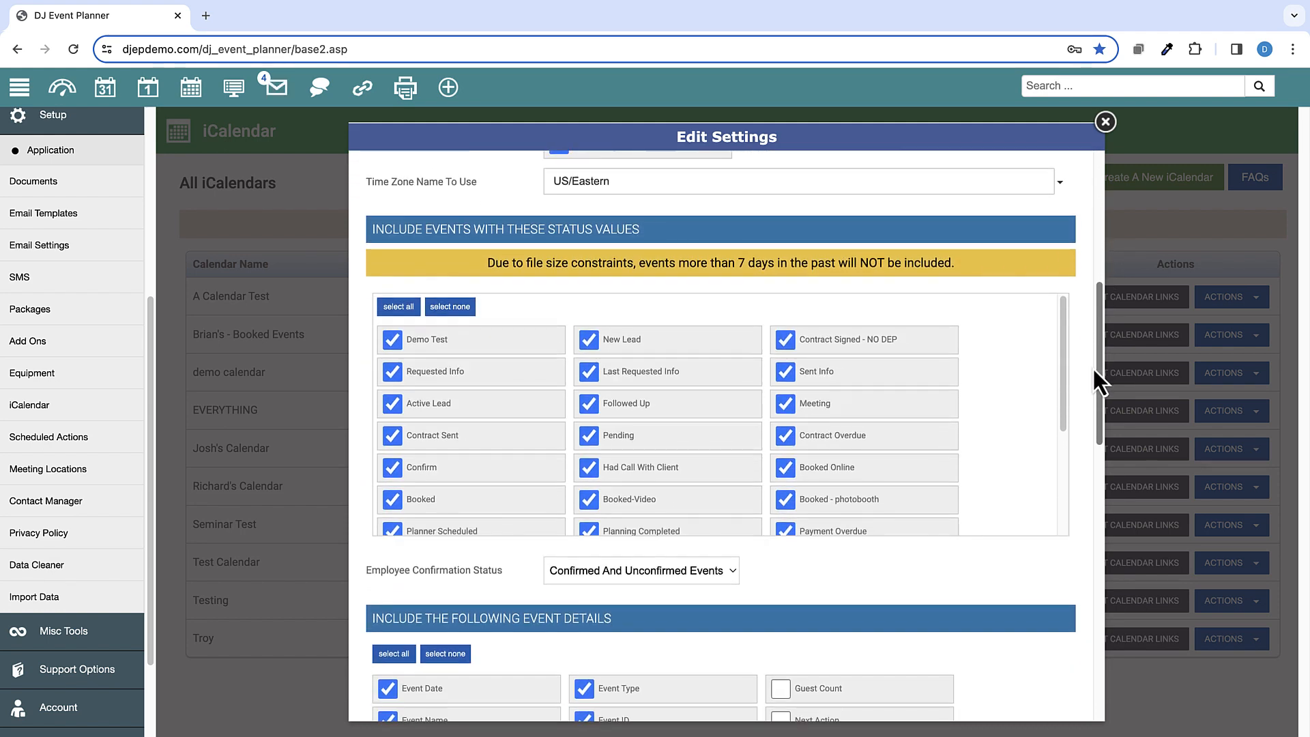
scroll(1000, 382, down, 3)
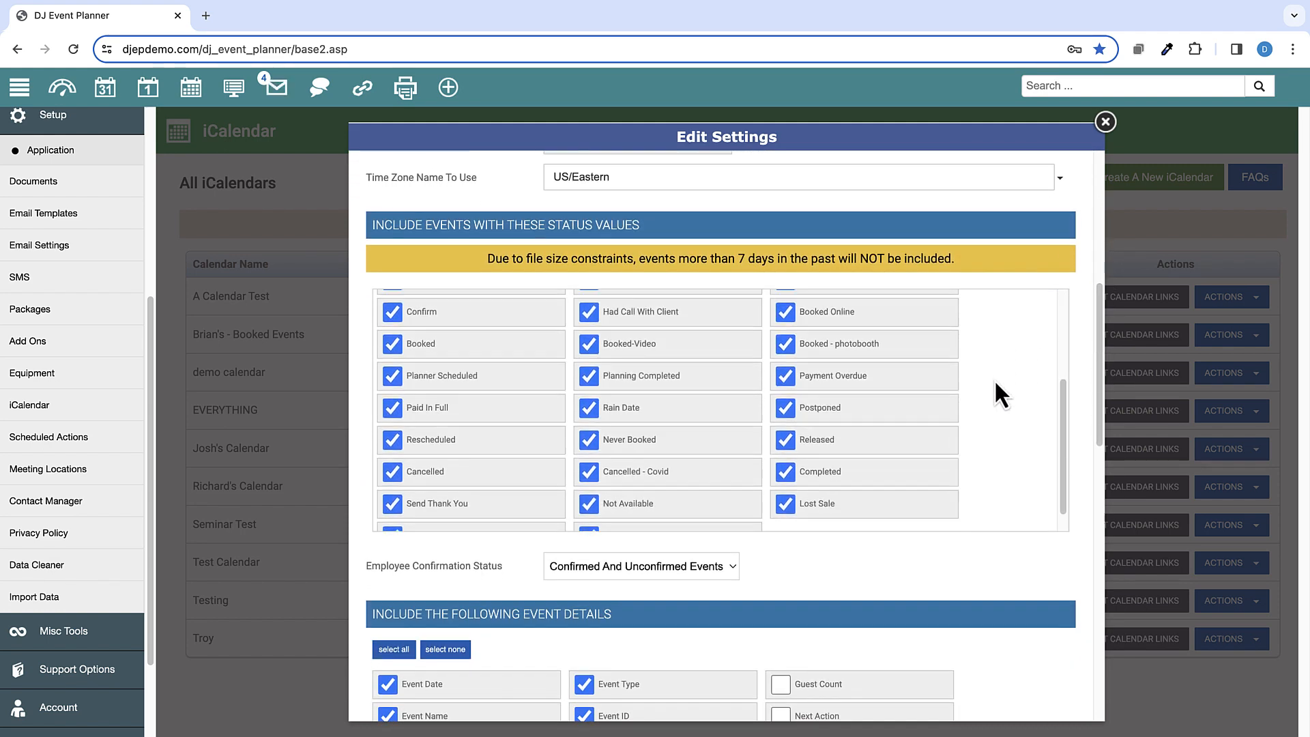
scroll(995, 383, down, 1)
scroll(1000, 540, down, 6)
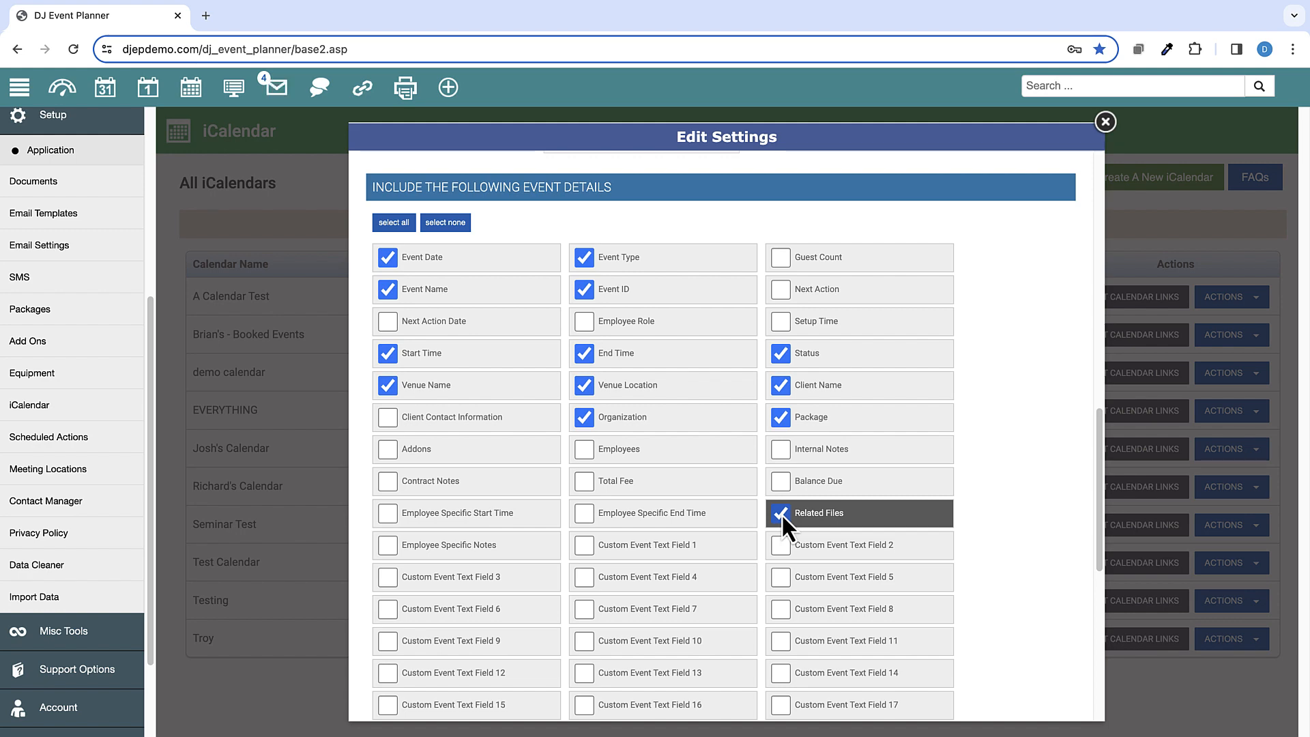
Open the Payment Gateway settings in Website Tools and review the Custom, Stripe and after-payment options
click(66, 120)
click(94, 403)
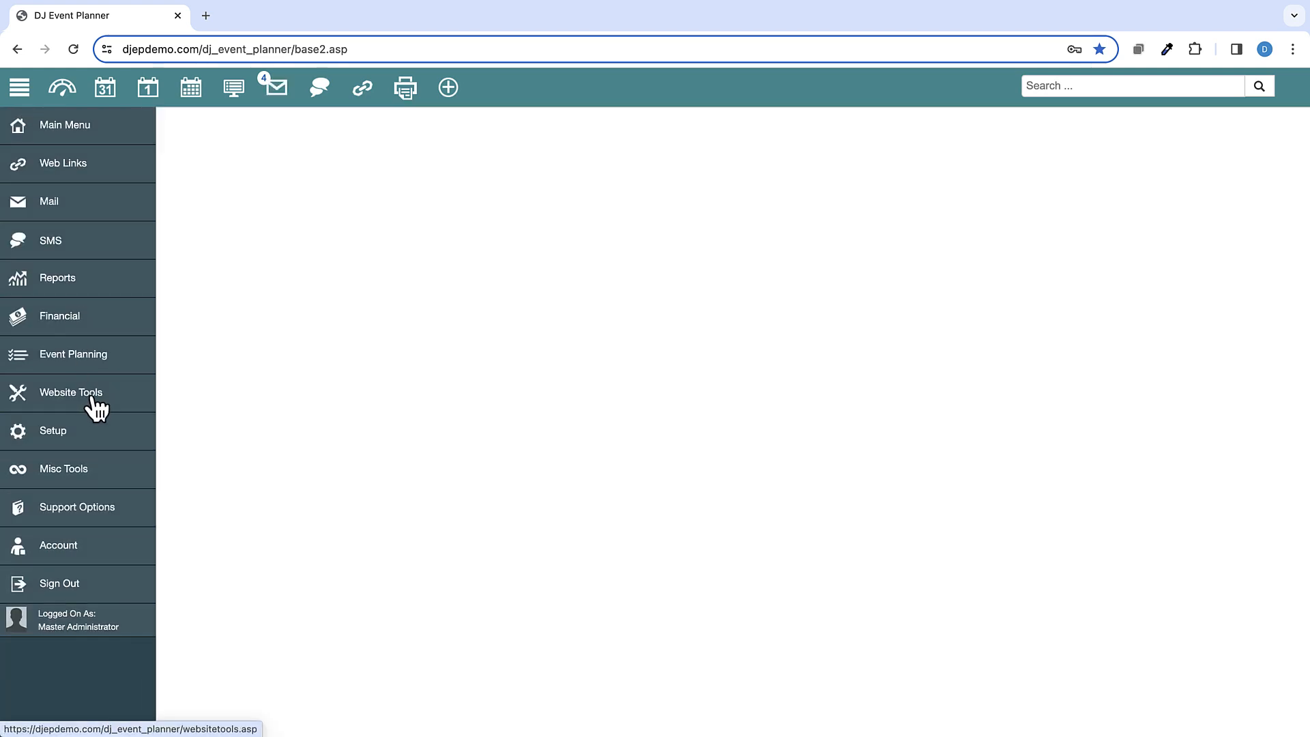
click(280, 603)
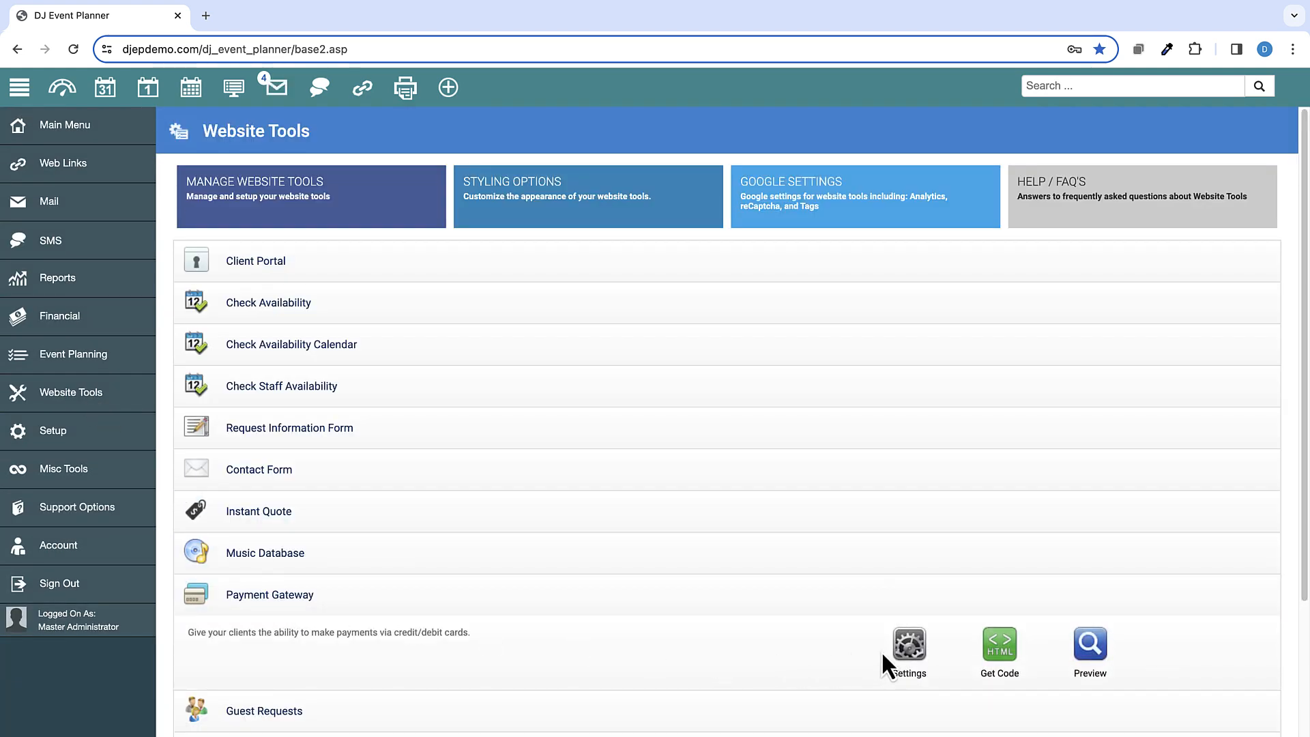
click(906, 649)
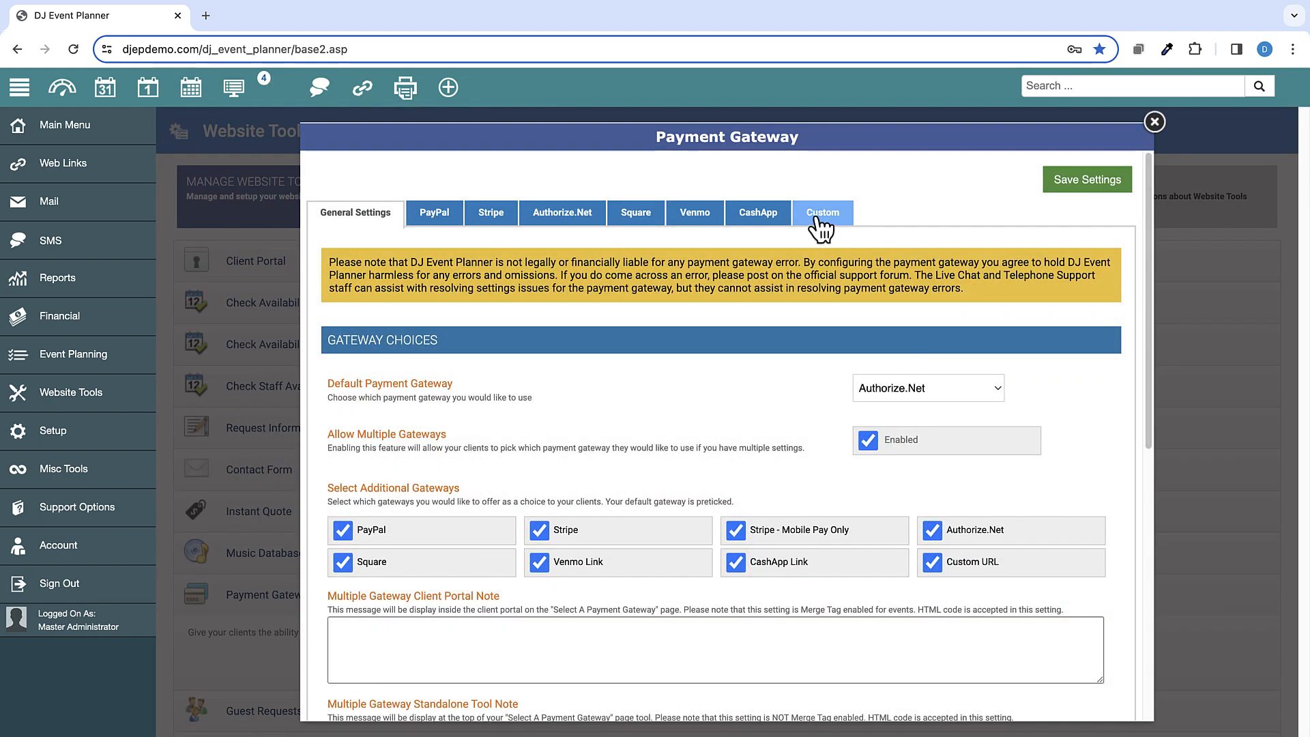
click(816, 215)
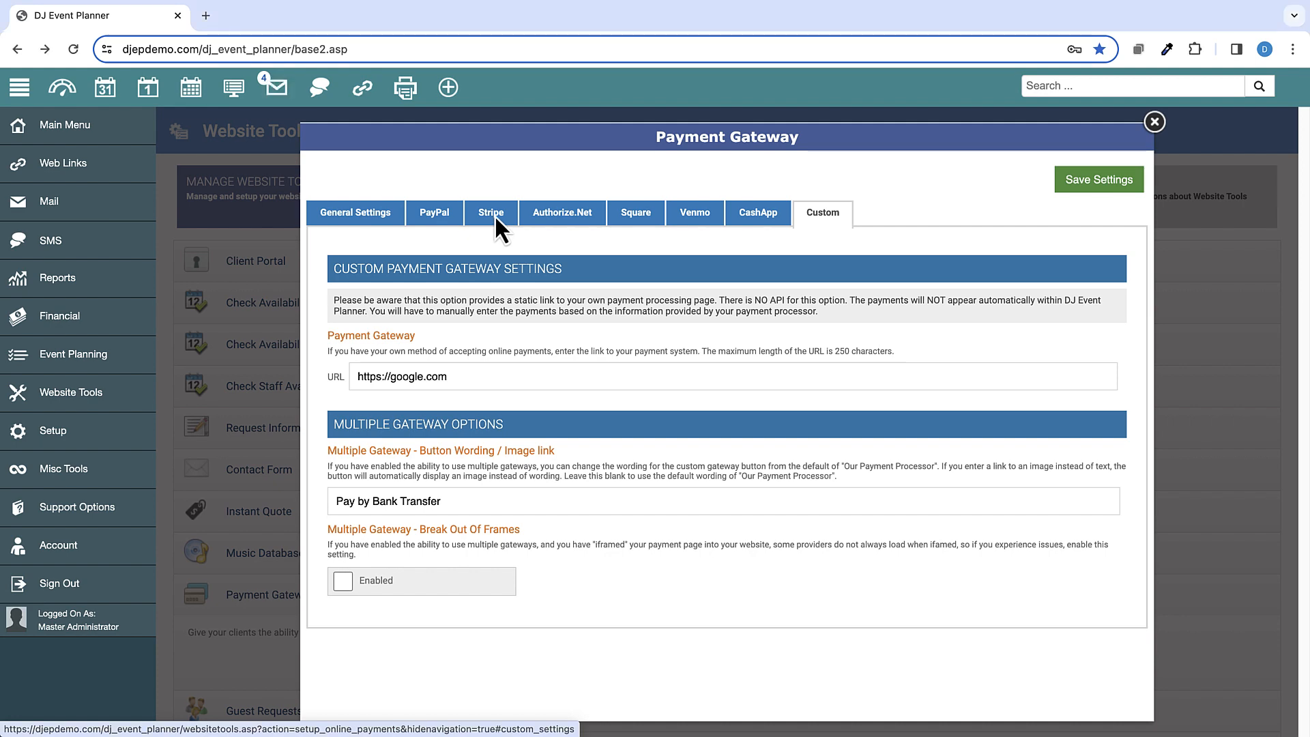
click(491, 212)
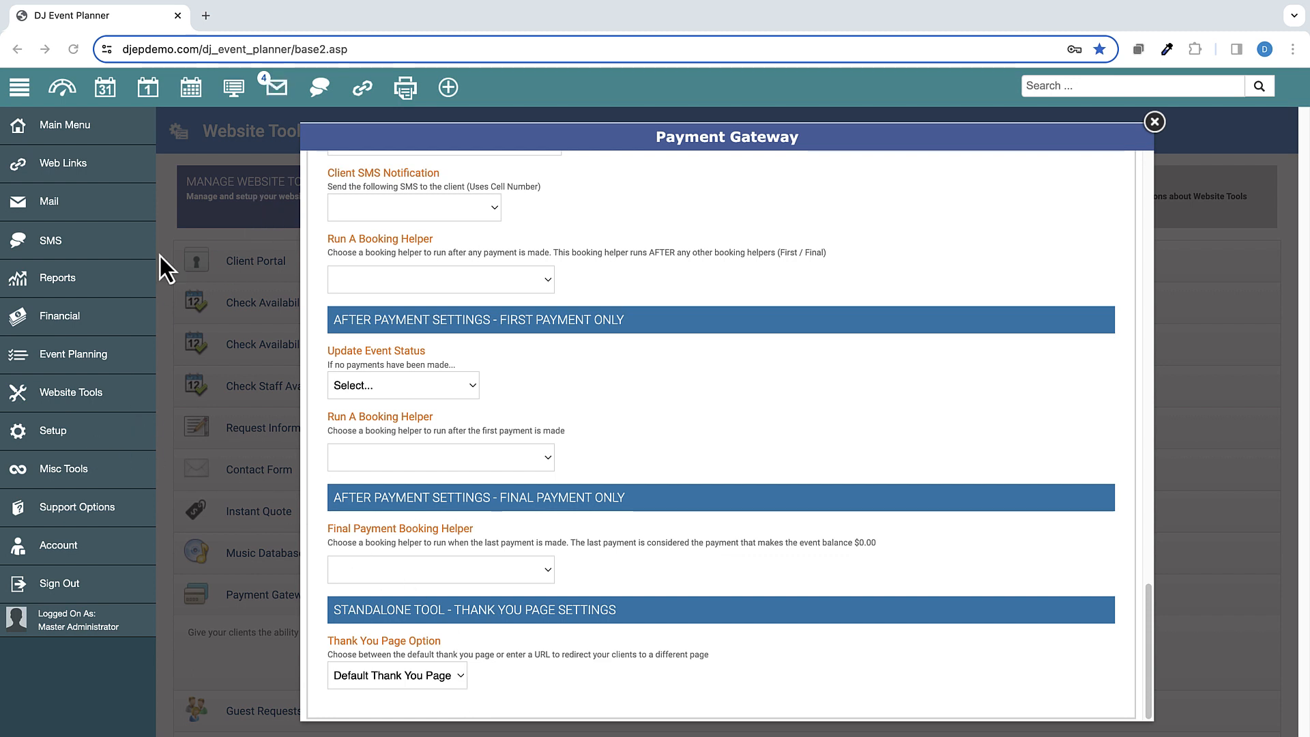
Open the most recent sent email, Contract for your 9/12/2024 Wedding, and examine its E-Signature Links section
click(50, 212)
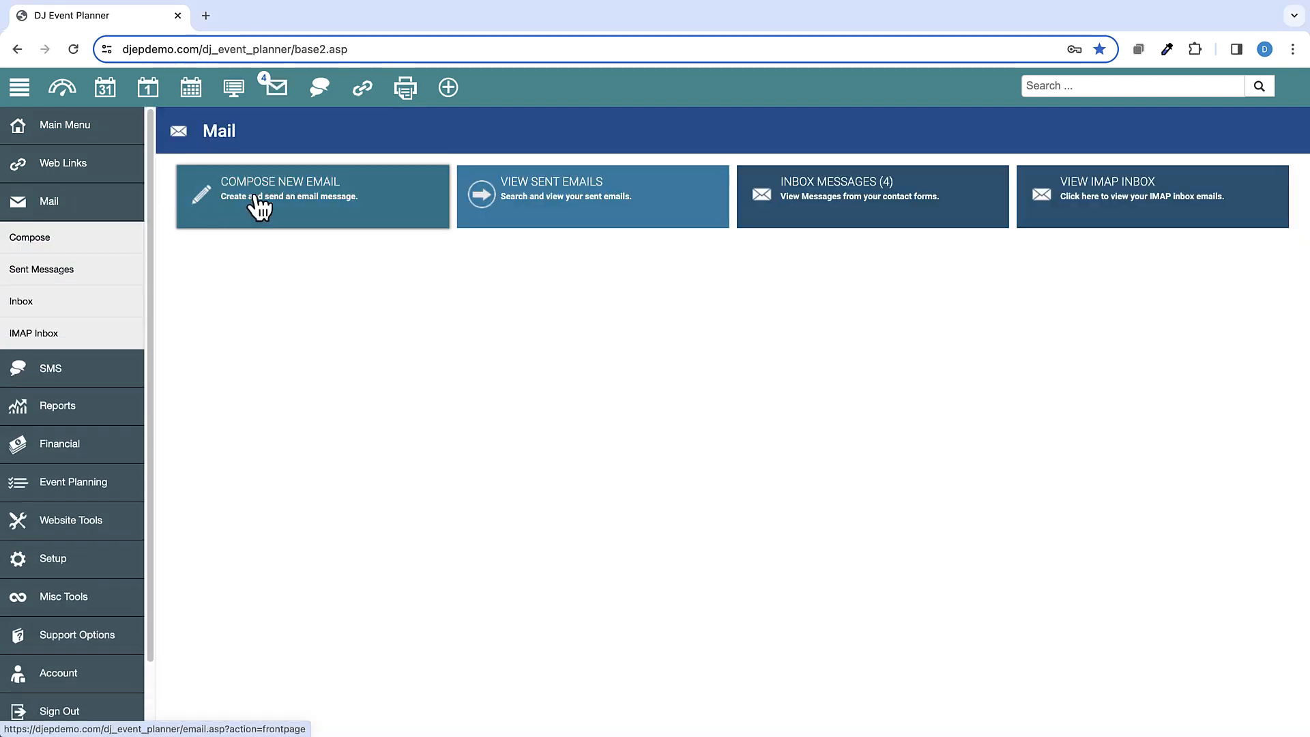
click(549, 213)
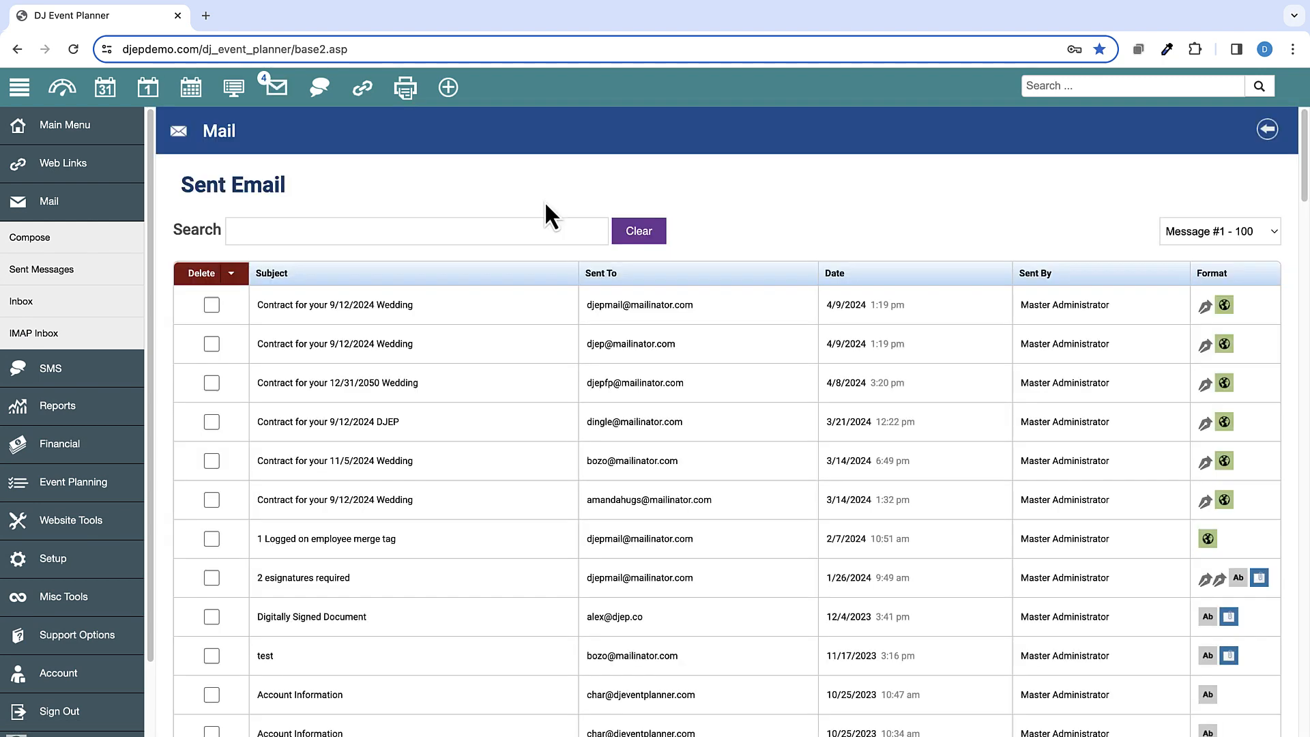
click(365, 307)
scroll(378, 312, down, 10)
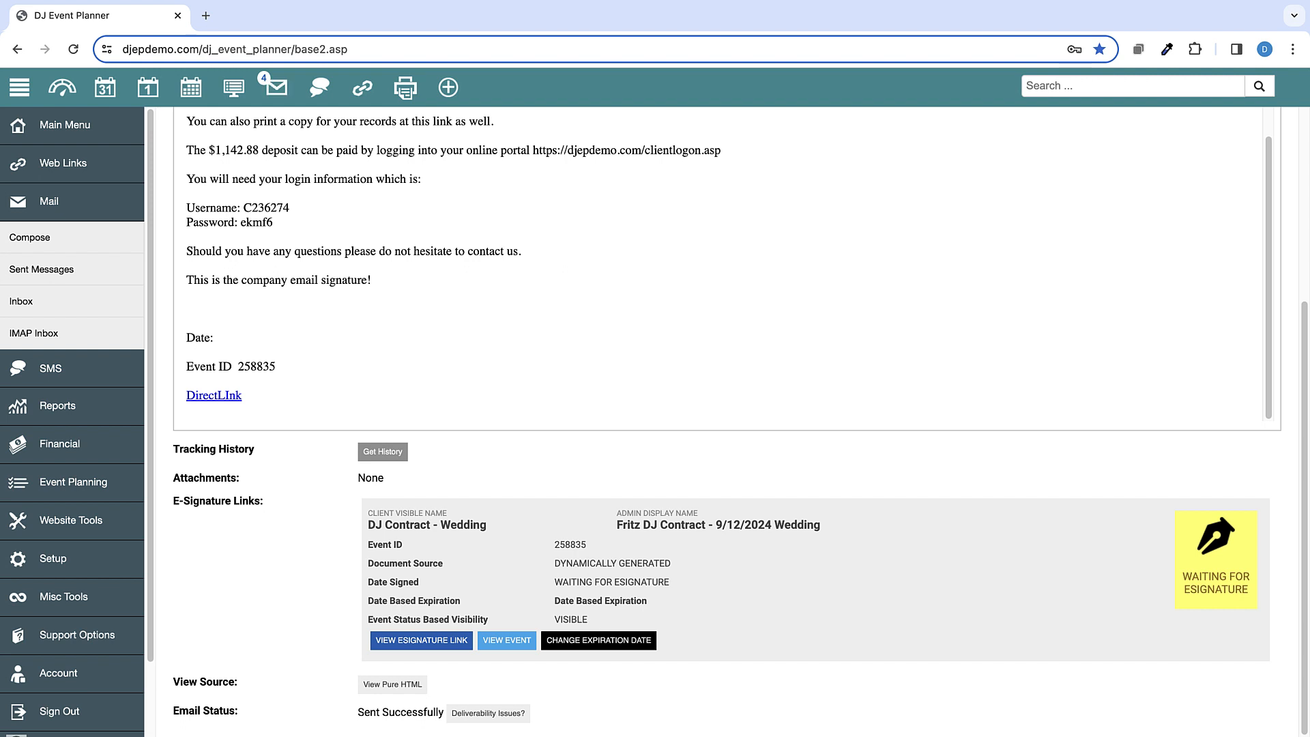
Open the employee report that lists events by number of assigned employees and review it down to the total
click(52, 205)
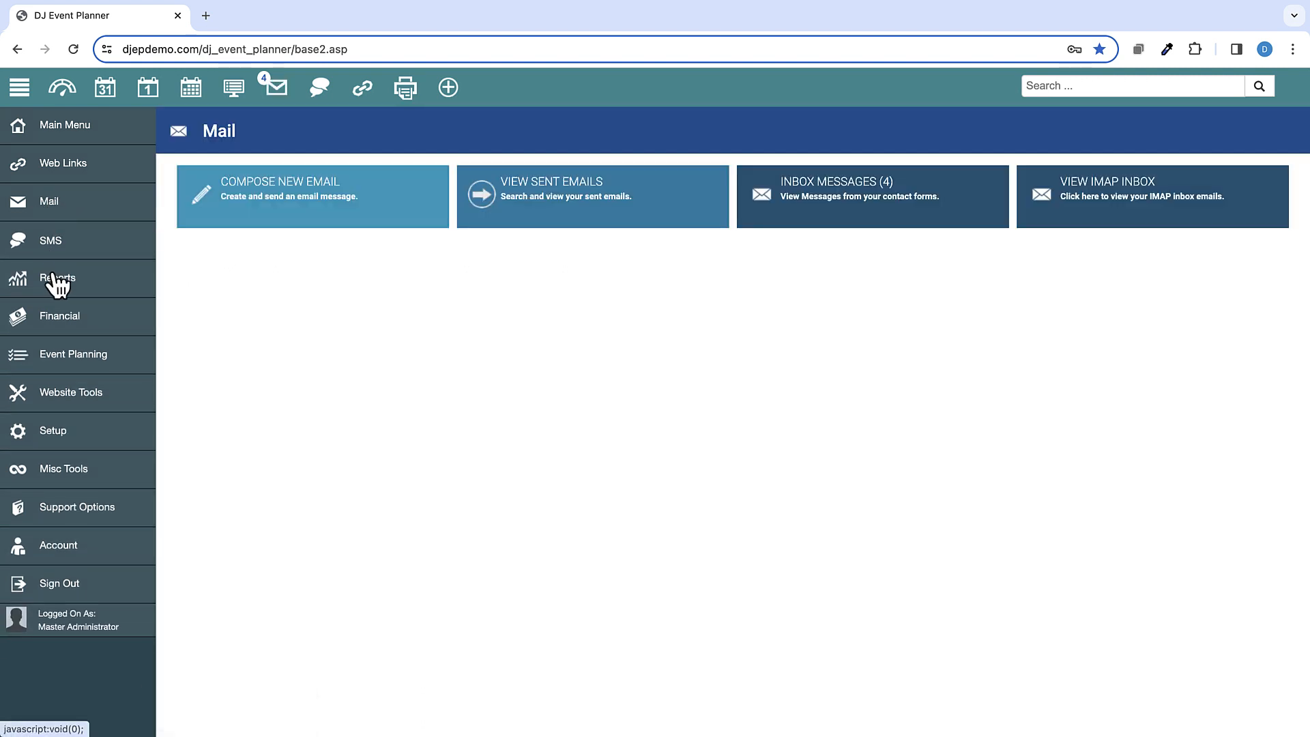
click(53, 280)
click(60, 660)
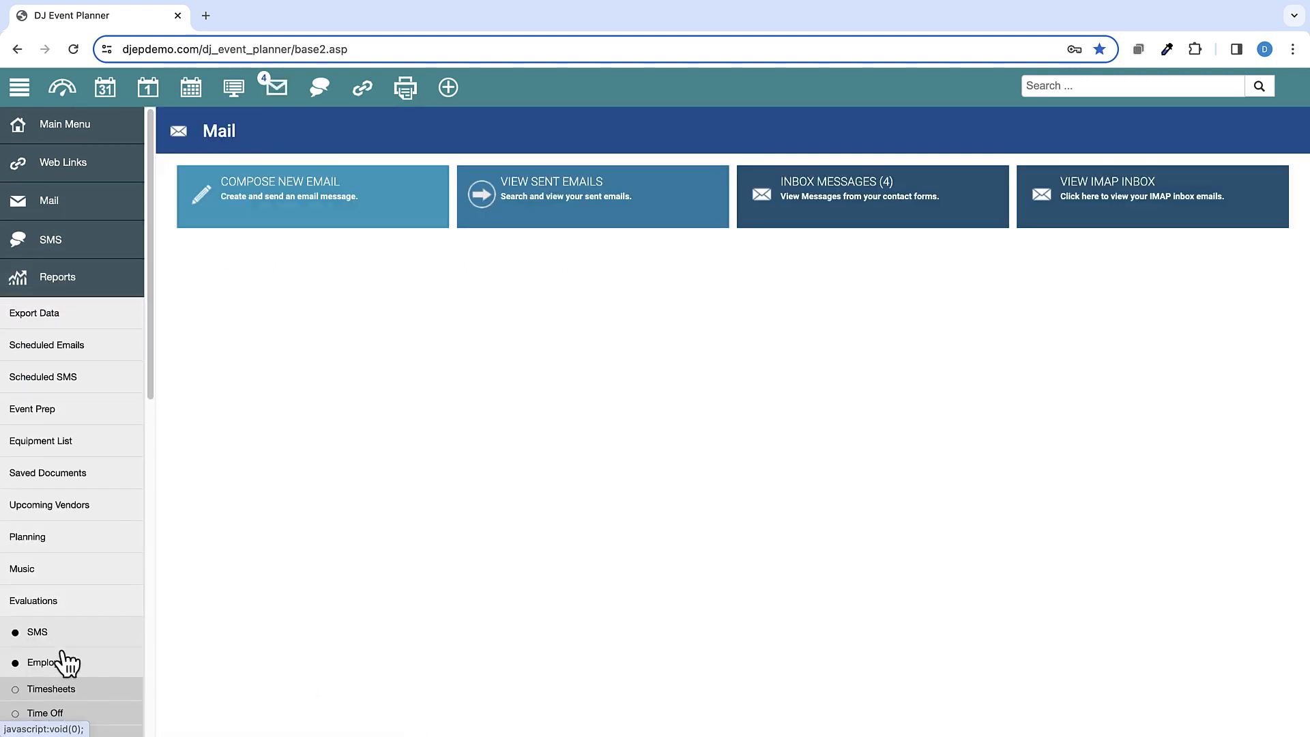
scroll(66, 658, down, 2)
scroll(79, 689, down, 2)
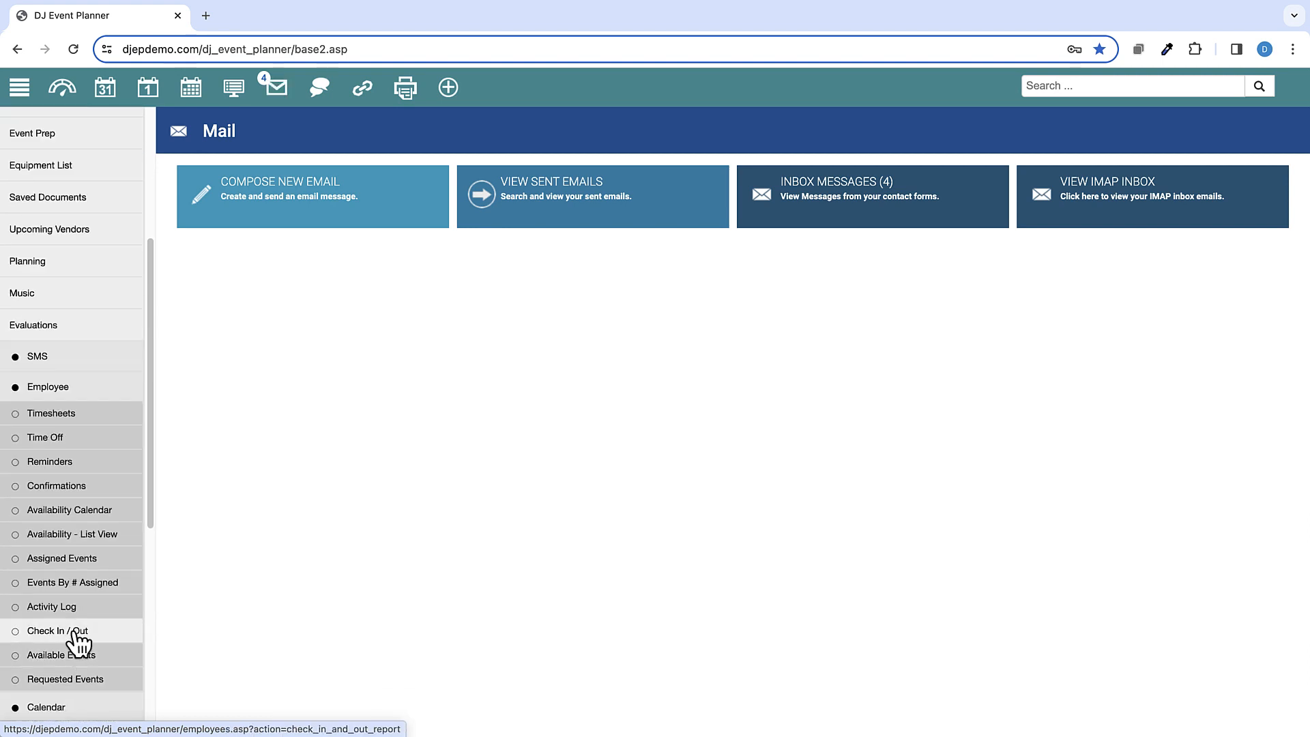
click(83, 585)
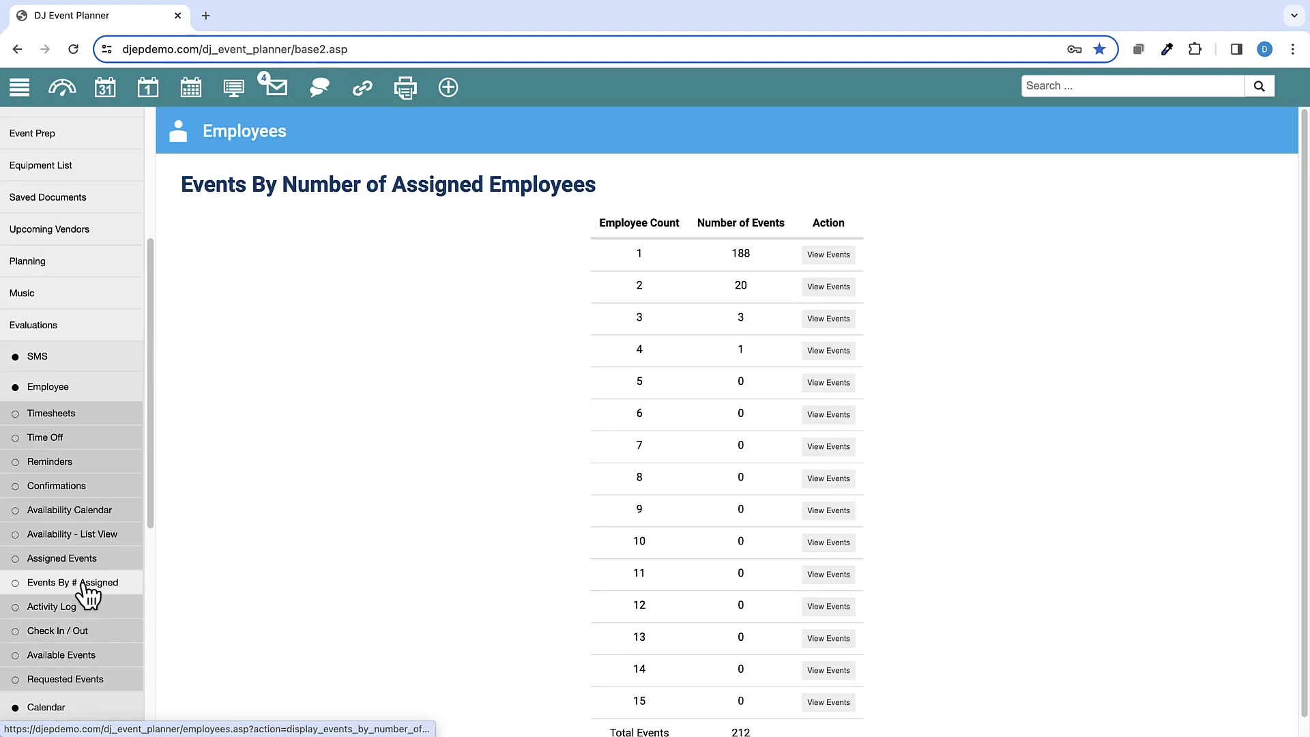
scroll(321, 482, down, 1)
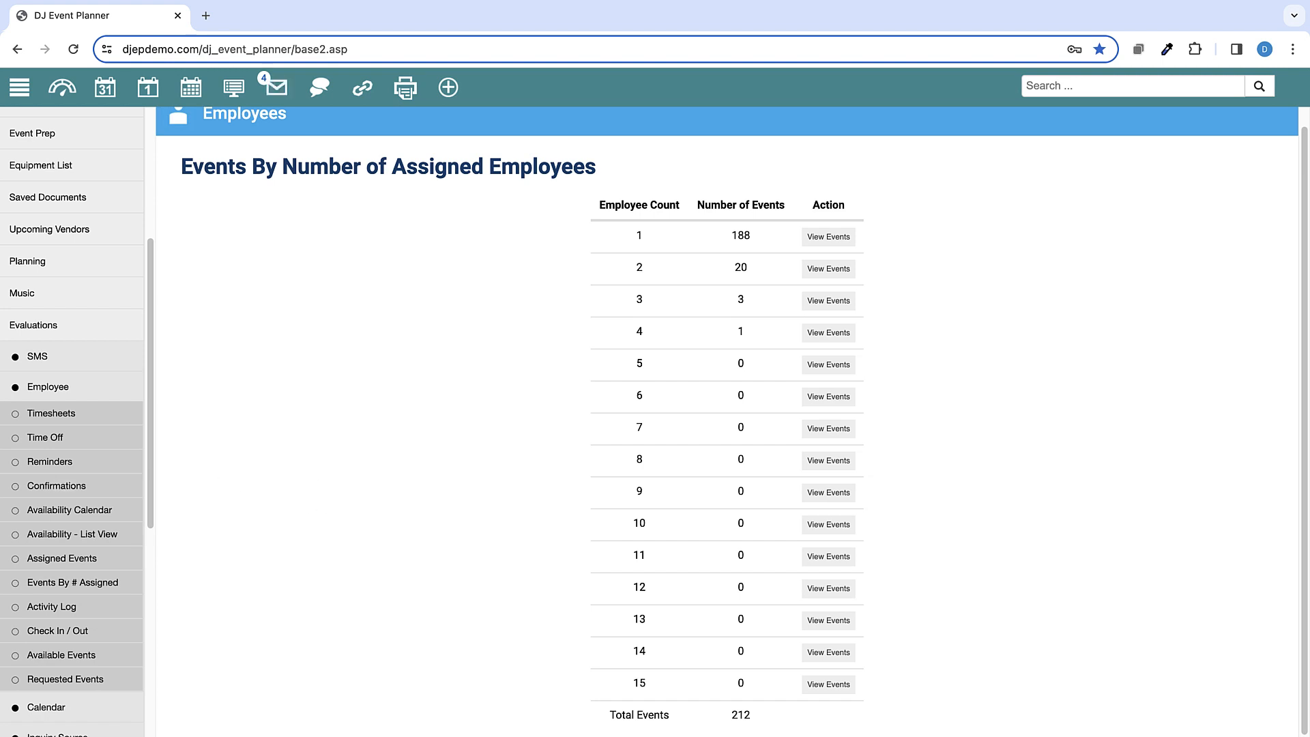
In the Check Availability website tool's abuse settings, set Country to Custom Whitelist and look through the selectable countries
scroll(79, 209, up, 4)
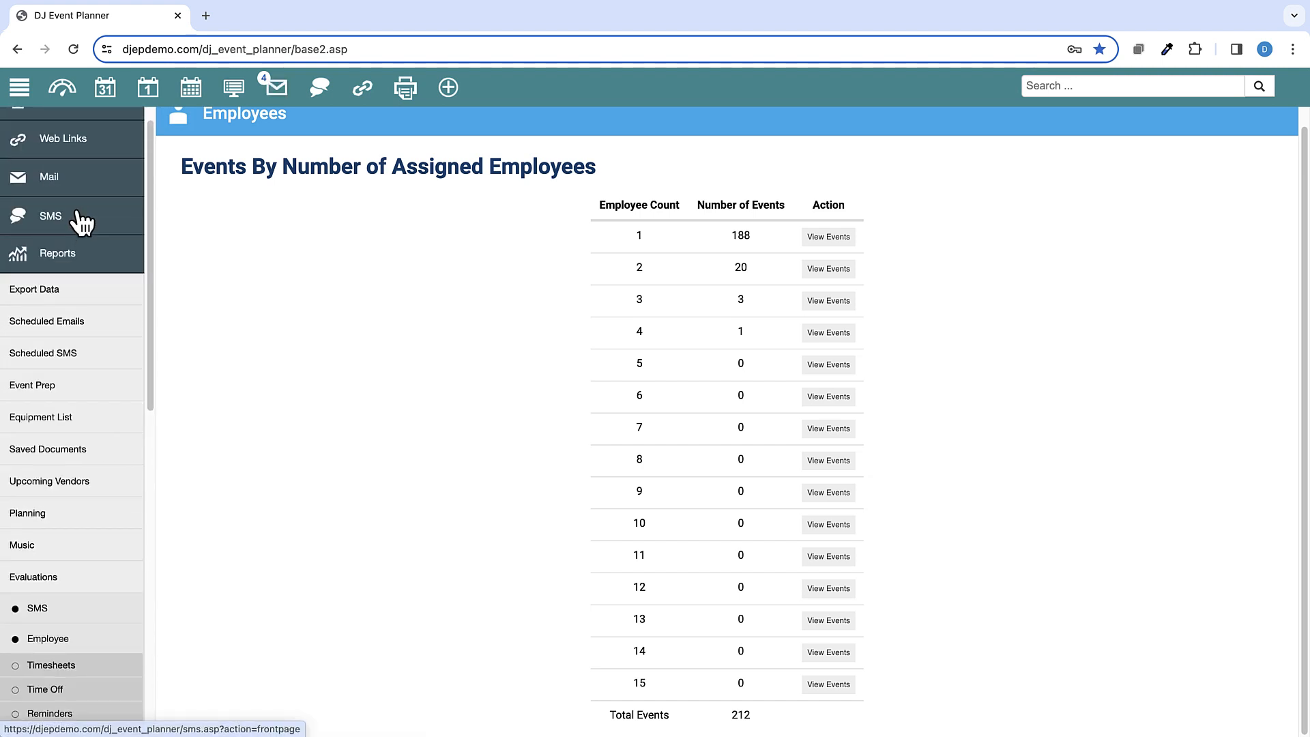
click(64, 267)
click(66, 397)
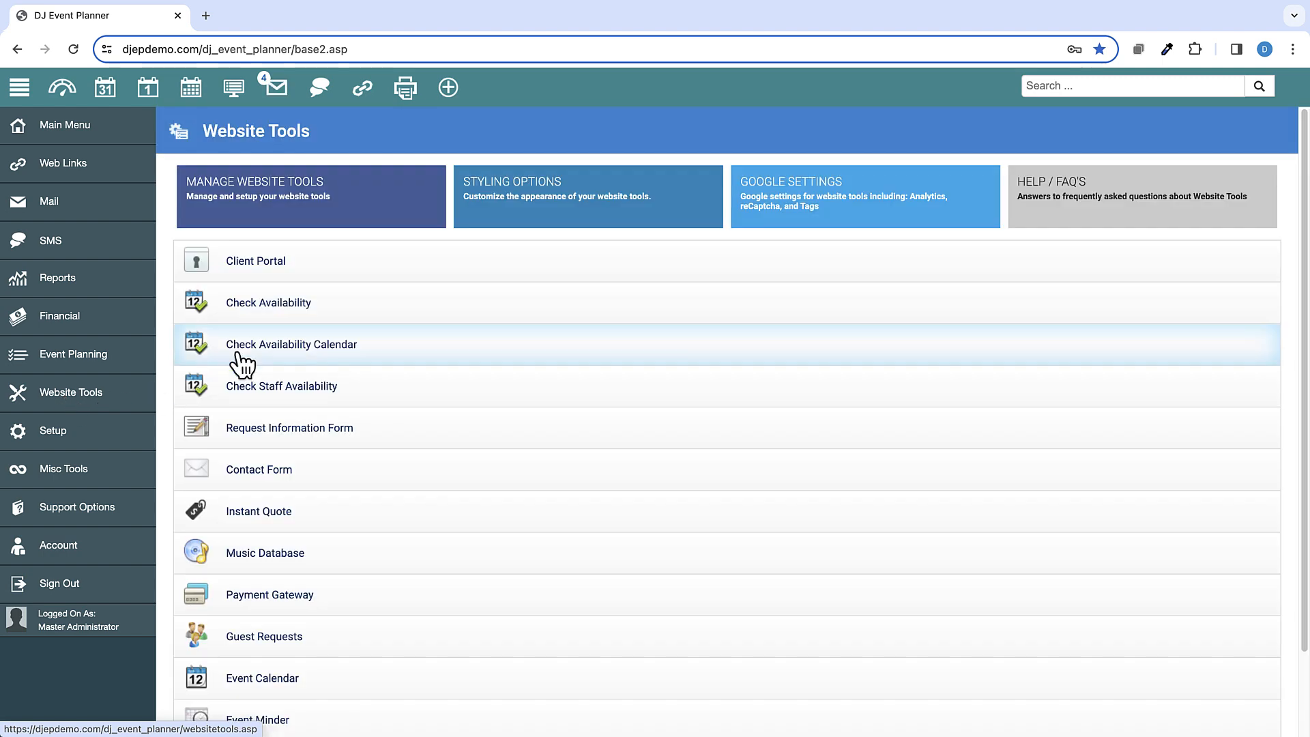
click(278, 316)
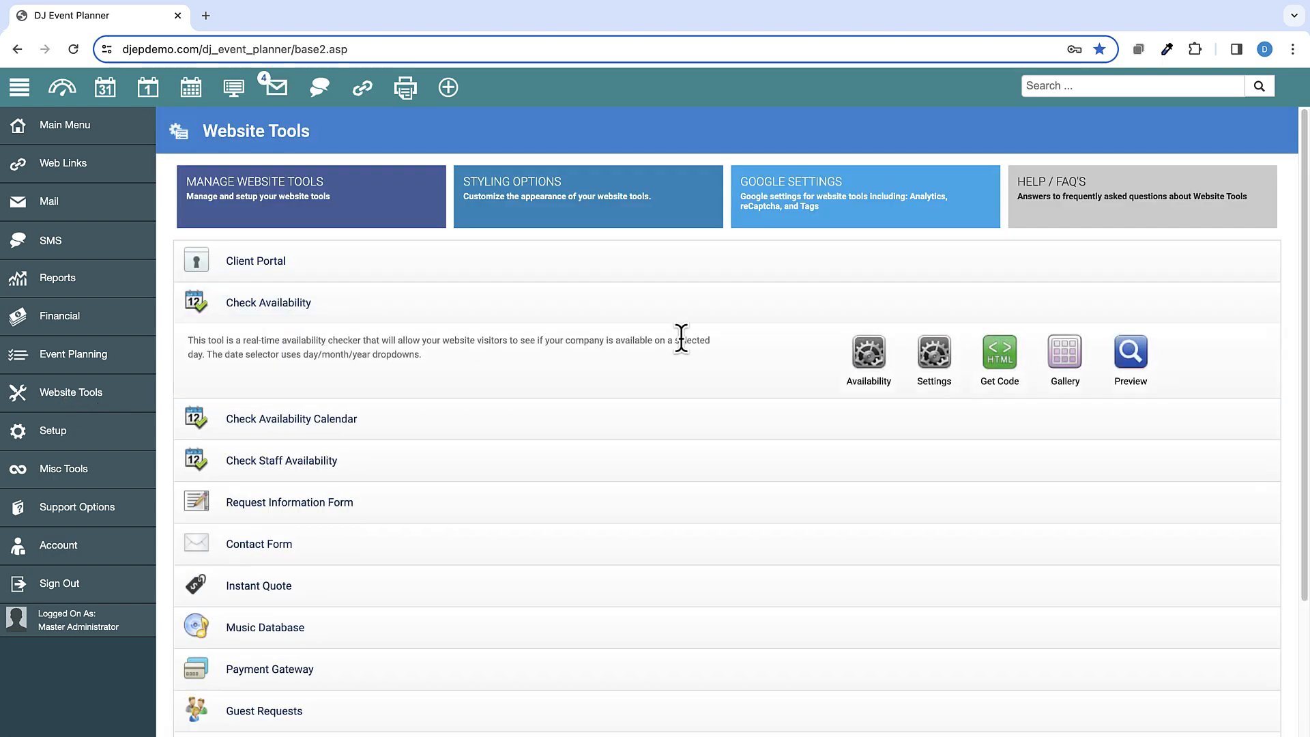
click(929, 353)
scroll(887, 382, down, 5)
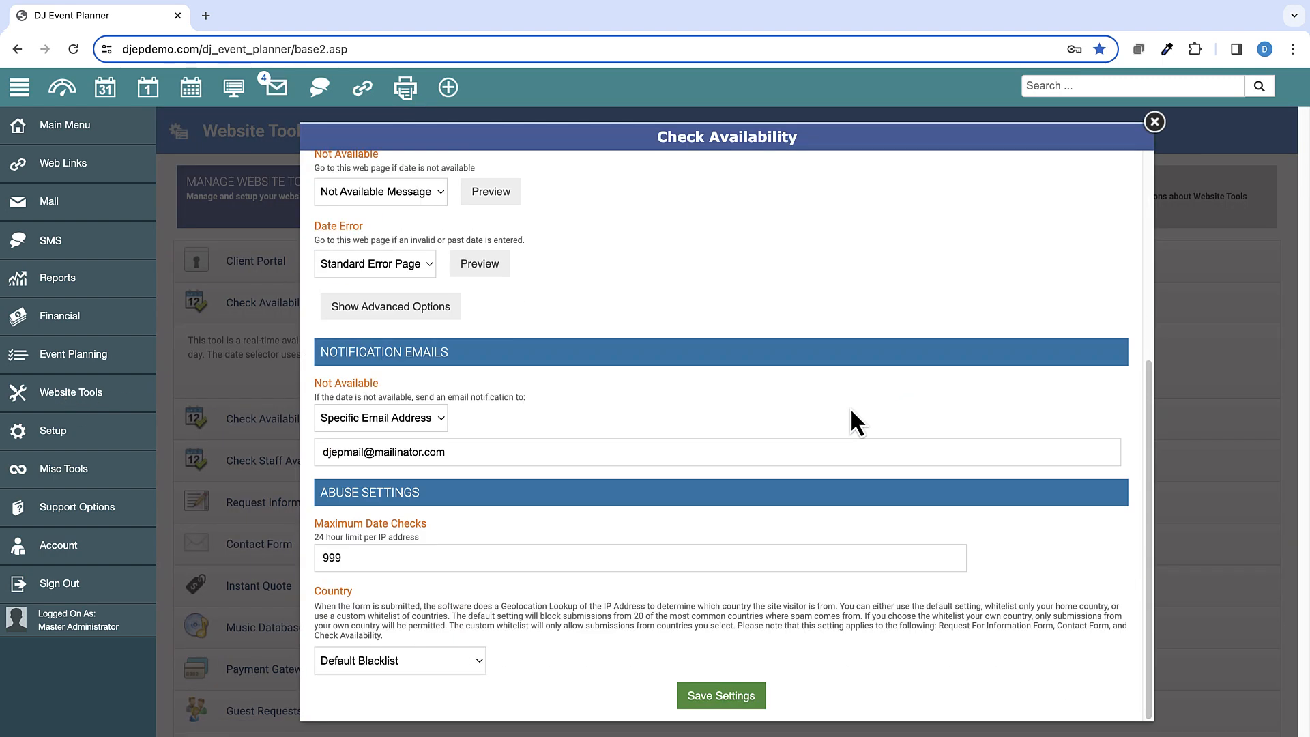
click(477, 666)
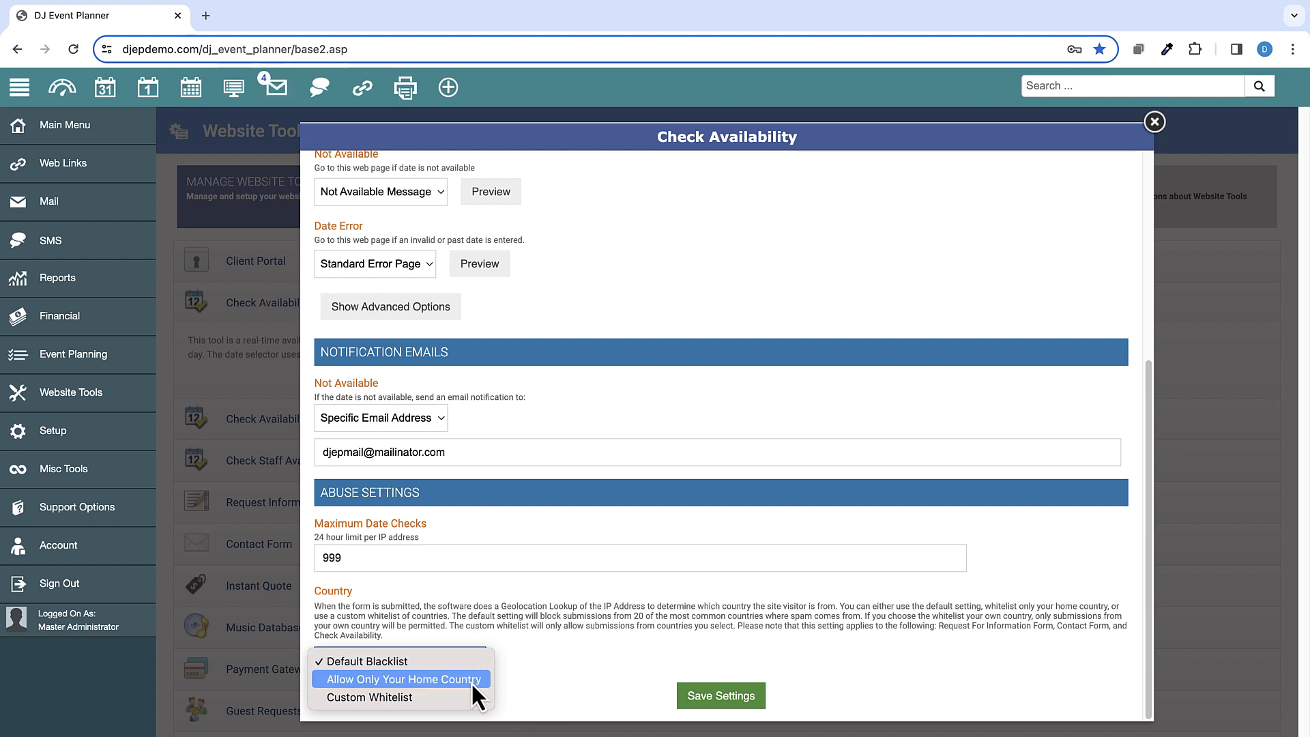
click(433, 697)
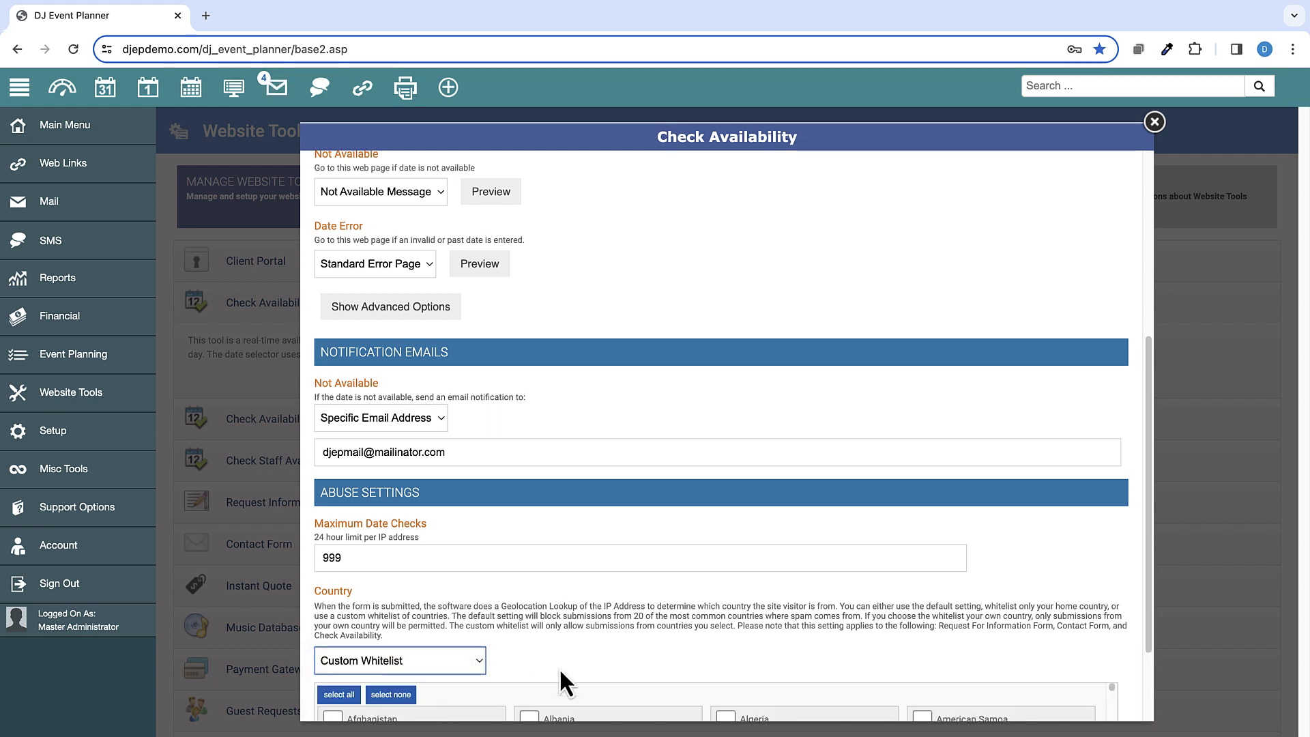
scroll(580, 649, down, 6)
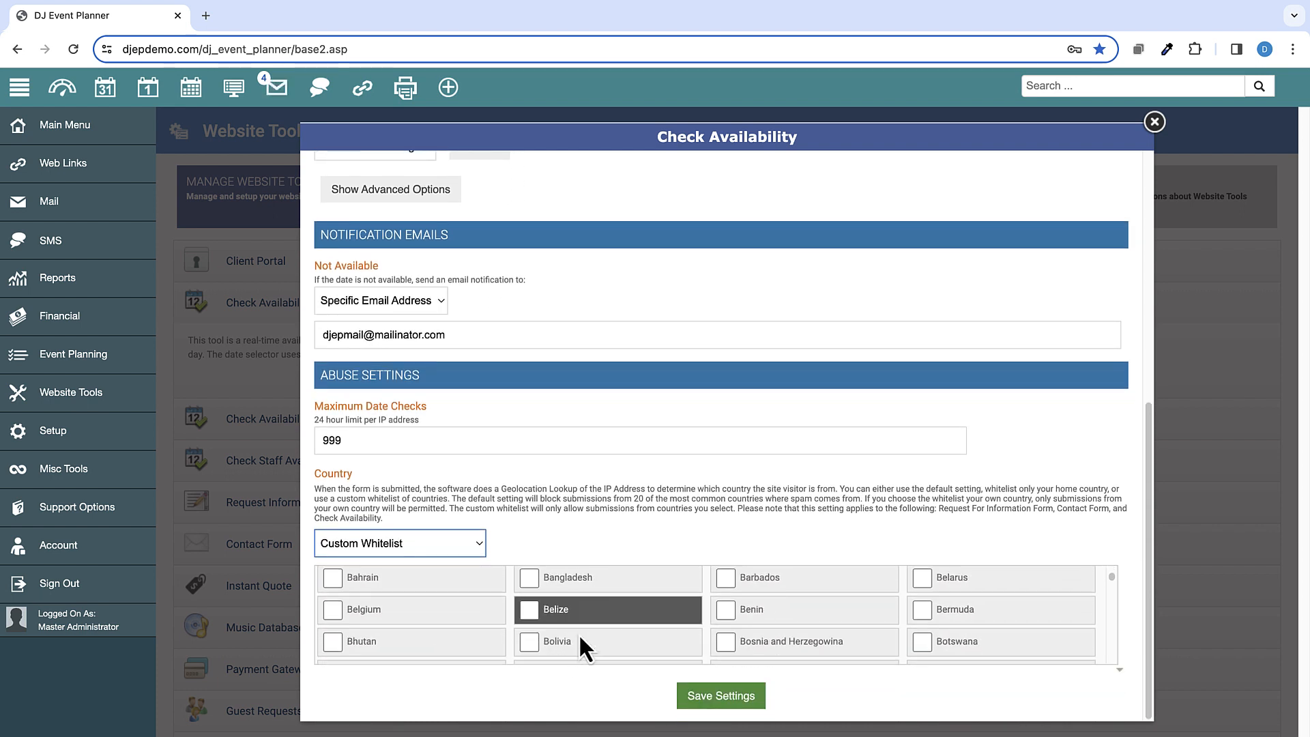
Return to the start of the country whitelist and close the Check Availability settings without saving
scroll(580, 642, up, 6)
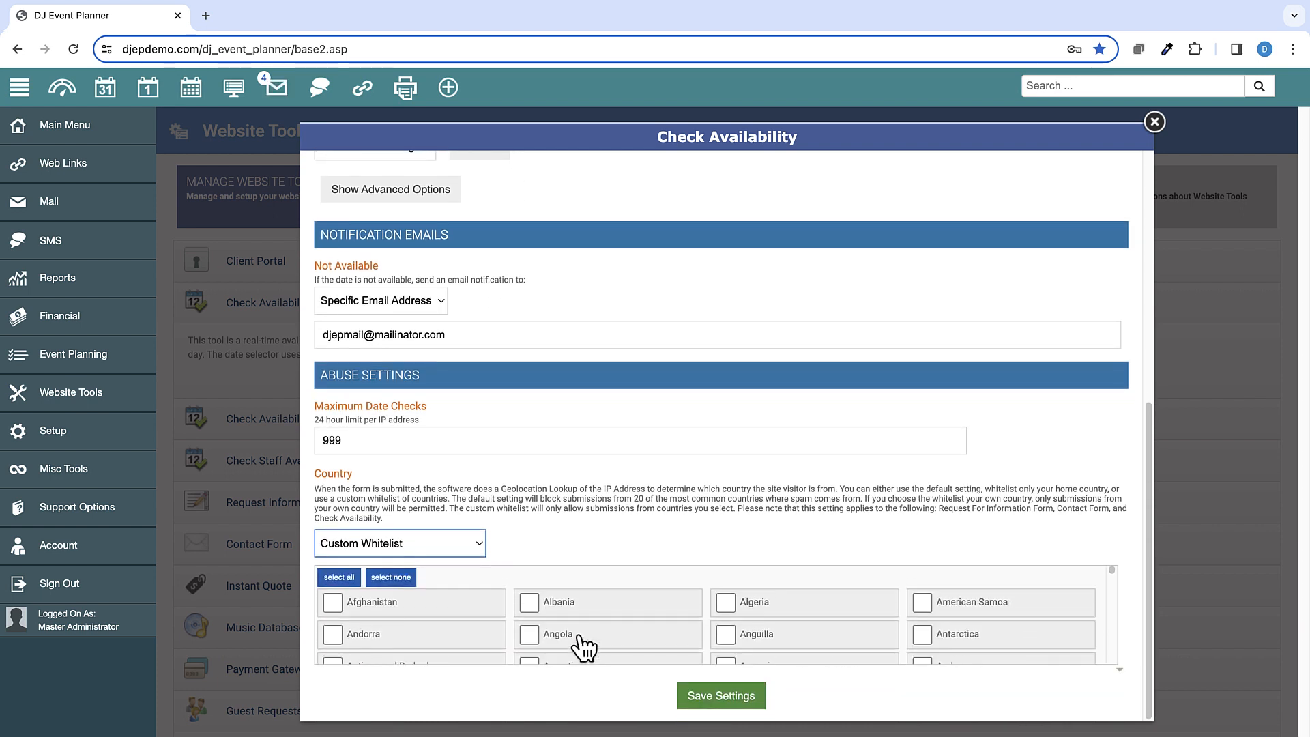
click(1154, 124)
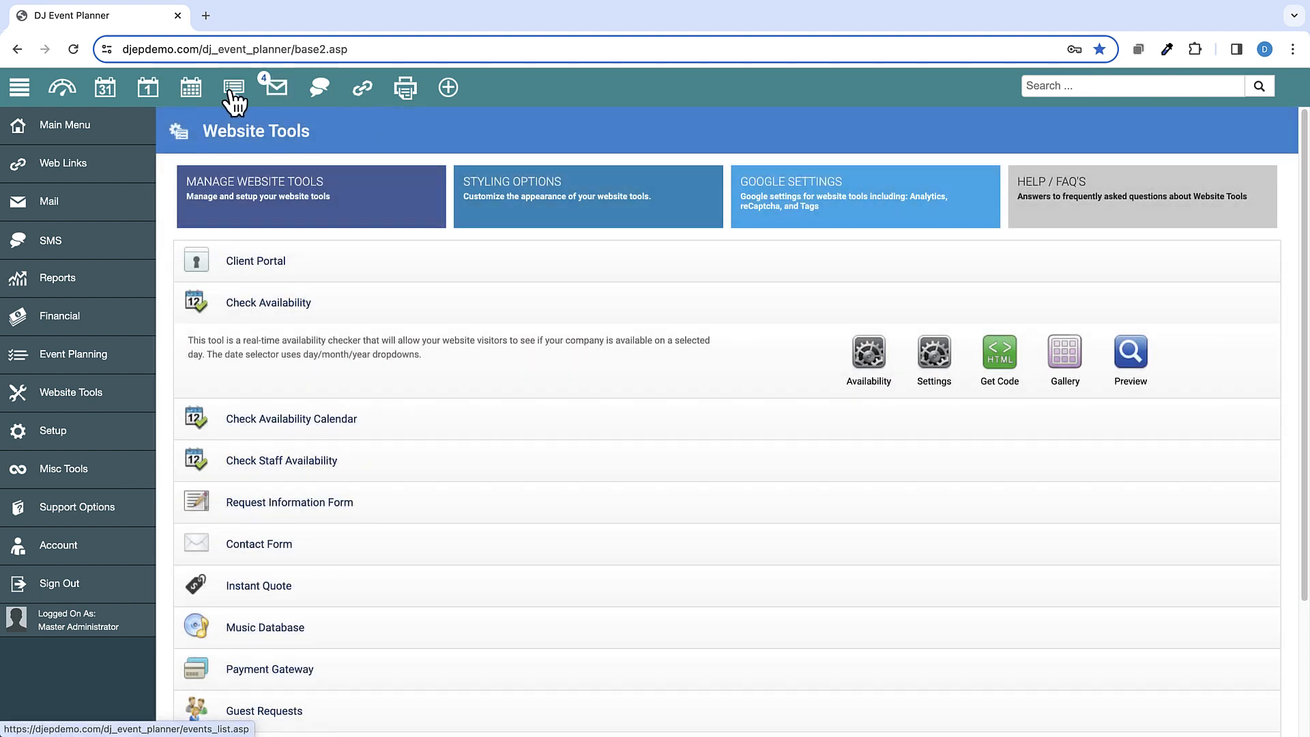
In the Events List, open the 9/12/2024 DJEP event that has Contract Sent status and save its event status as Pending
click(232, 92)
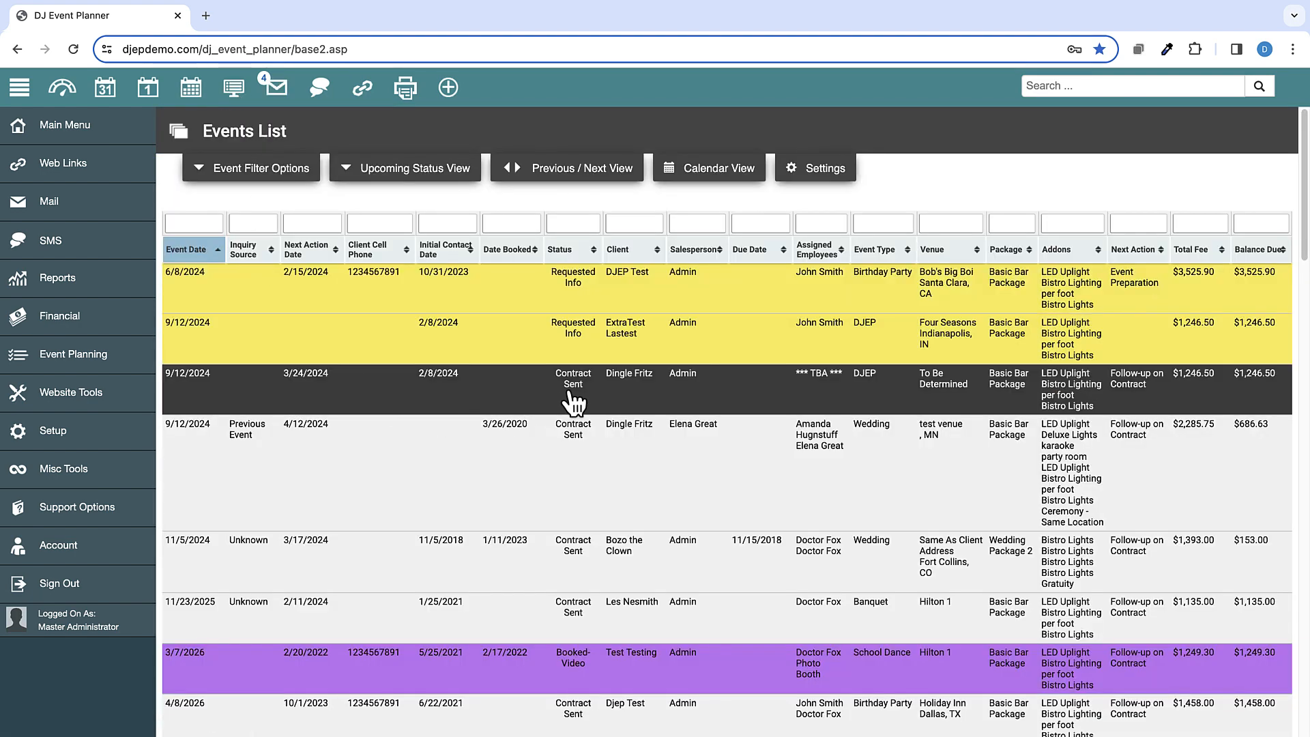
click(573, 402)
click(1246, 351)
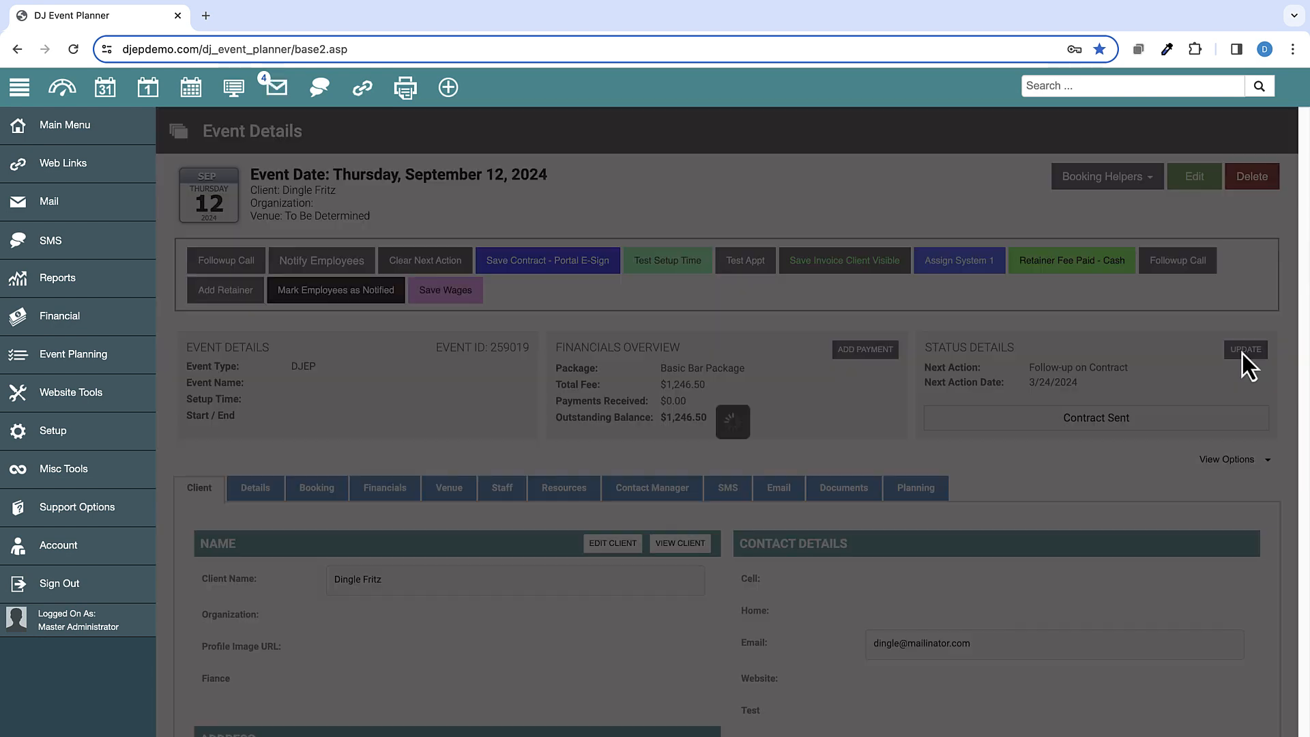
click(868, 315)
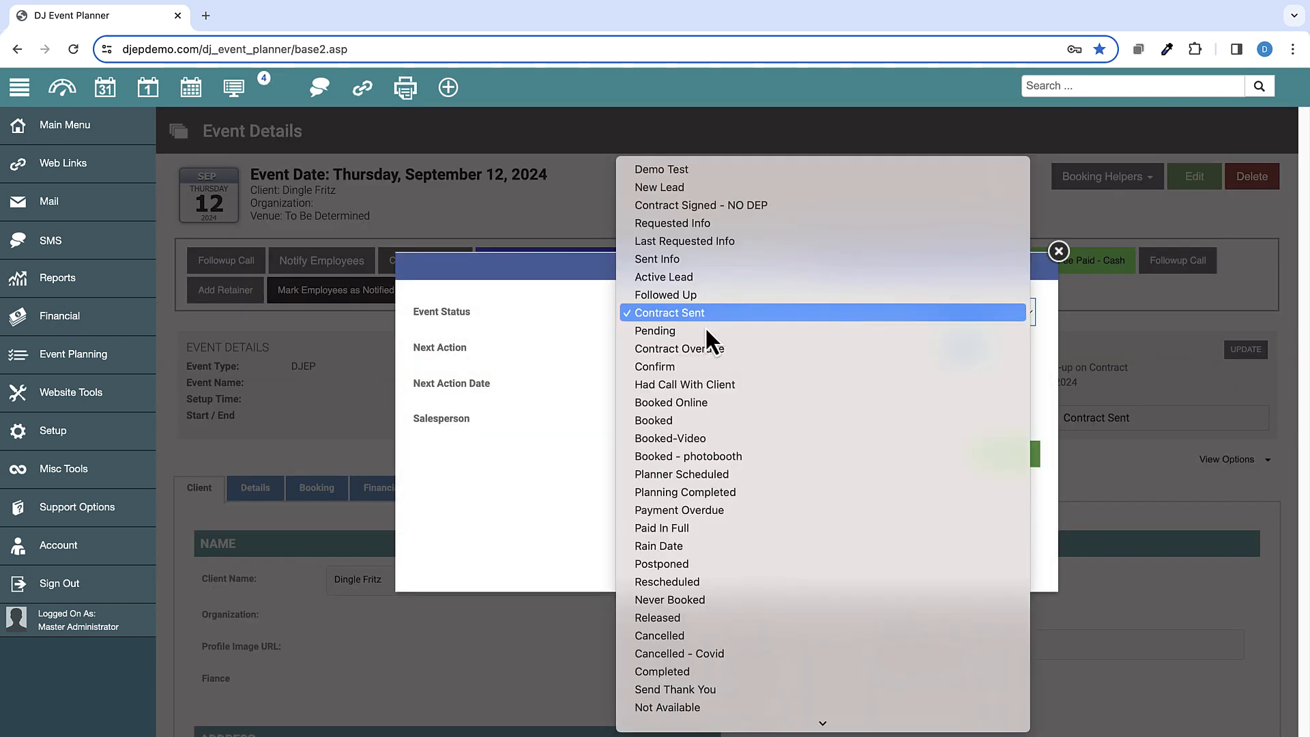
click(660, 335)
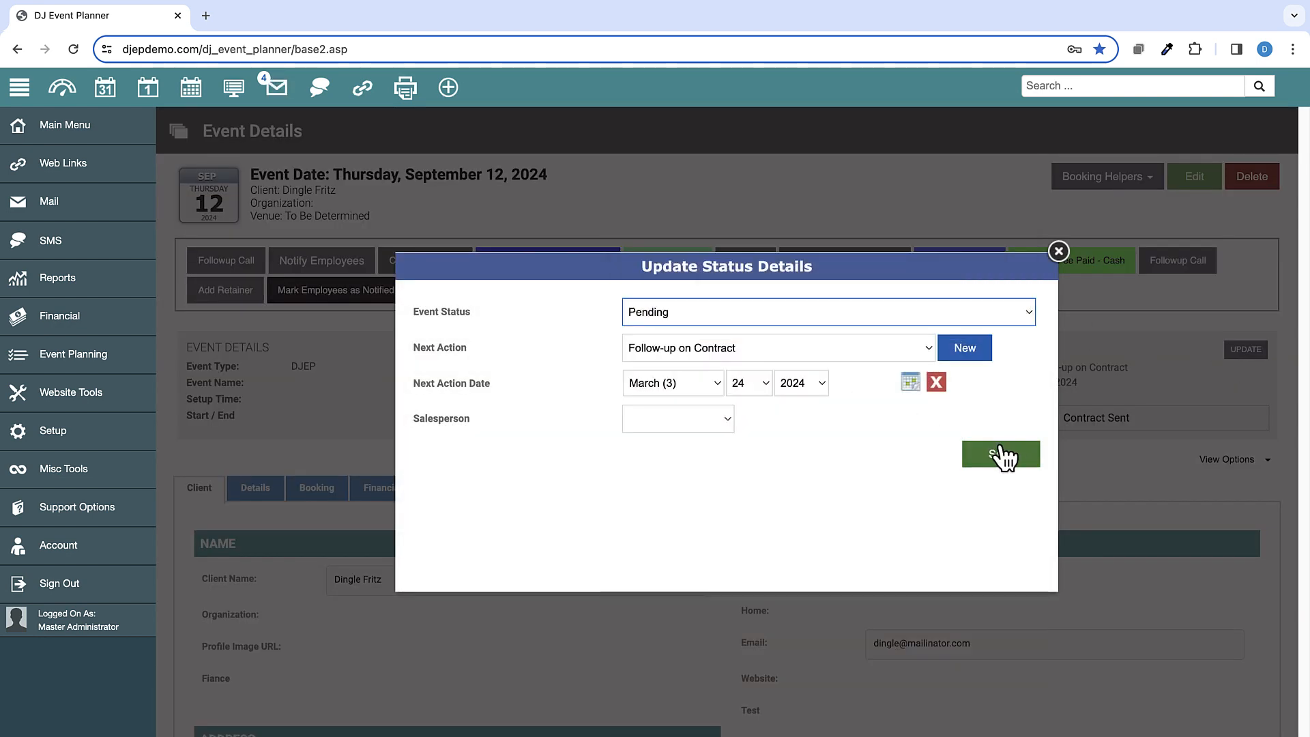
click(1002, 456)
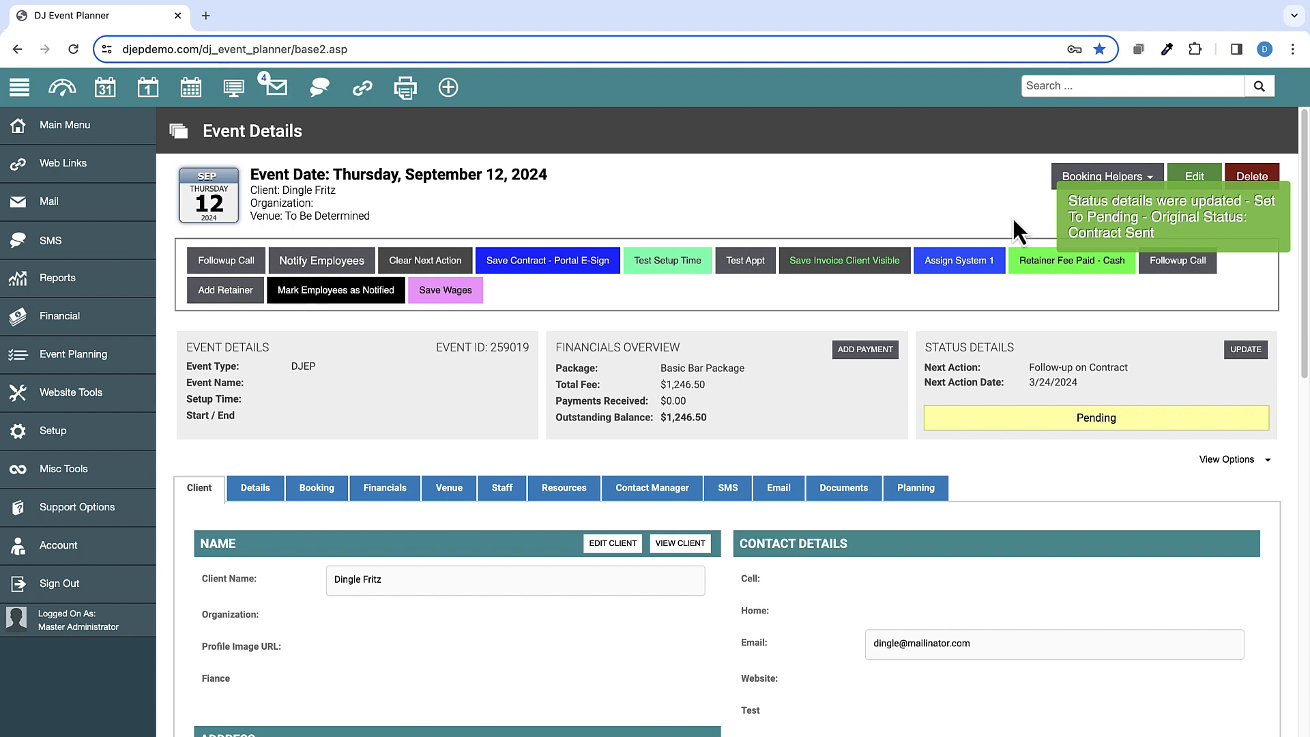
Open the Employee Information SMS template from the application setup and review its scheduling settings
click(22, 432)
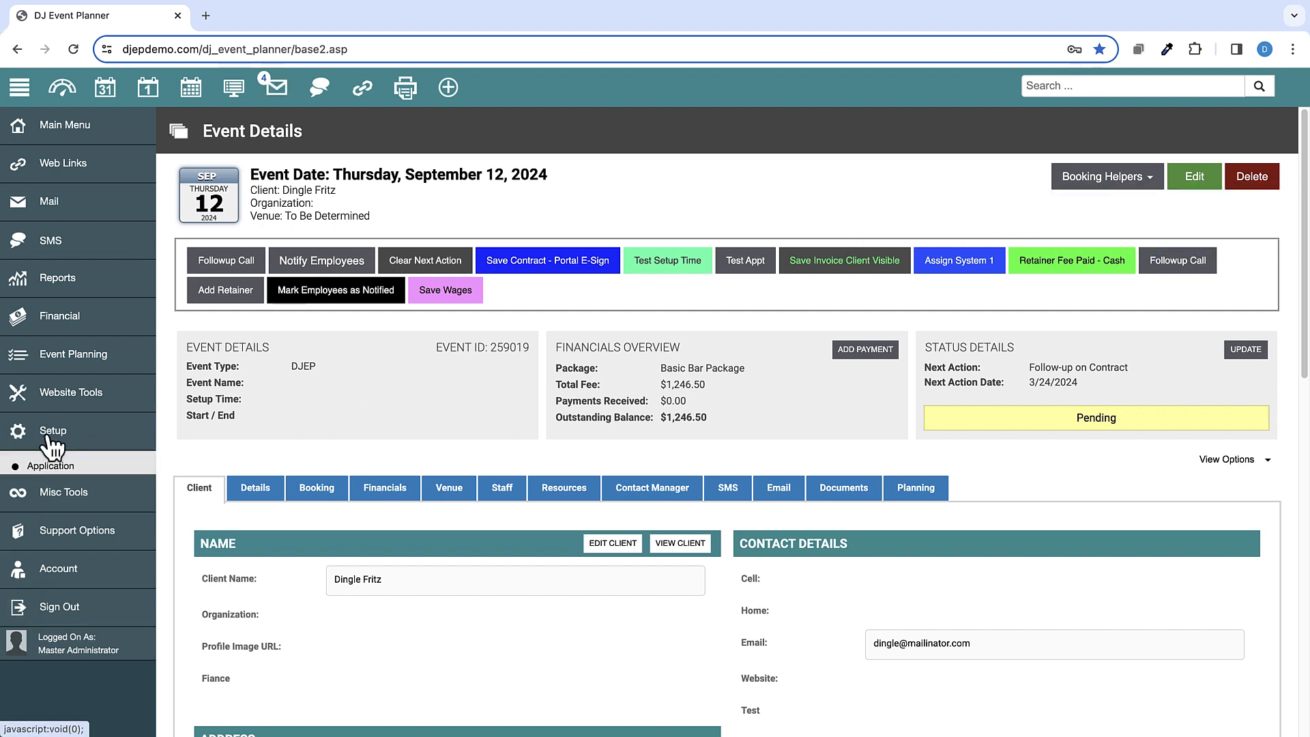
click(26, 592)
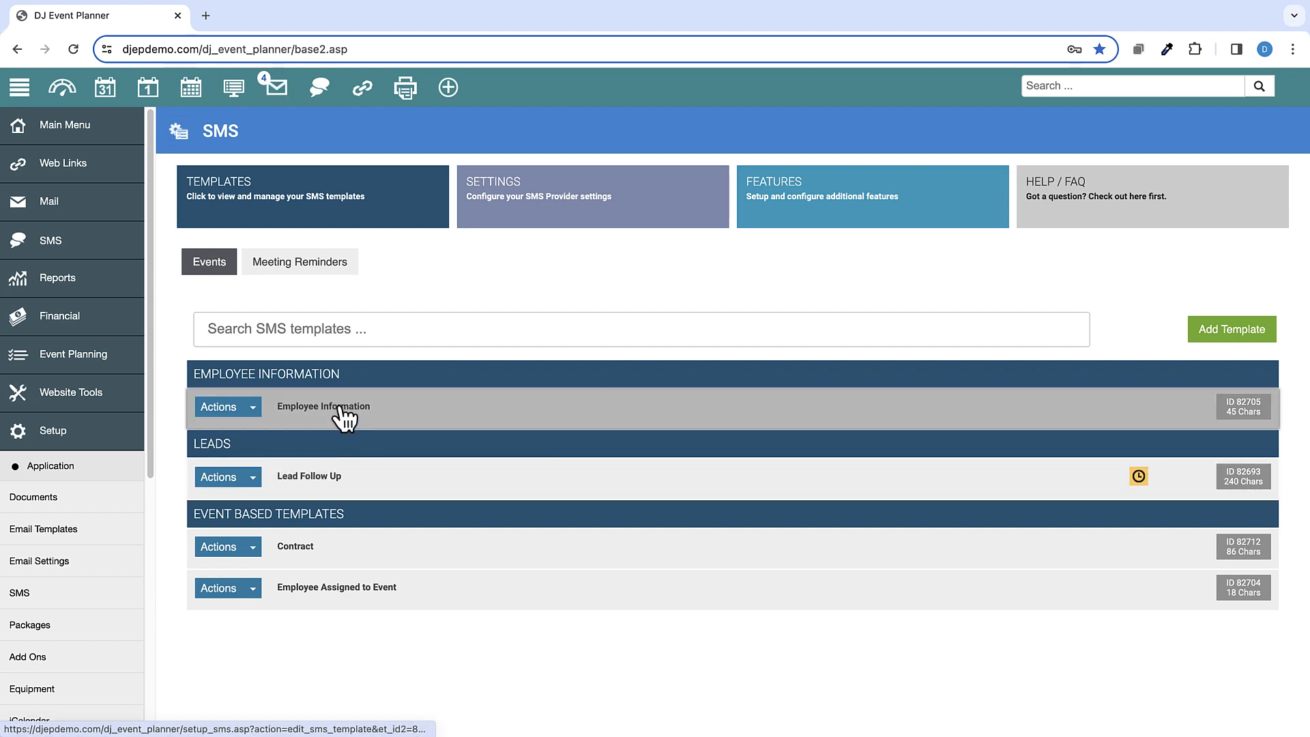
click(343, 416)
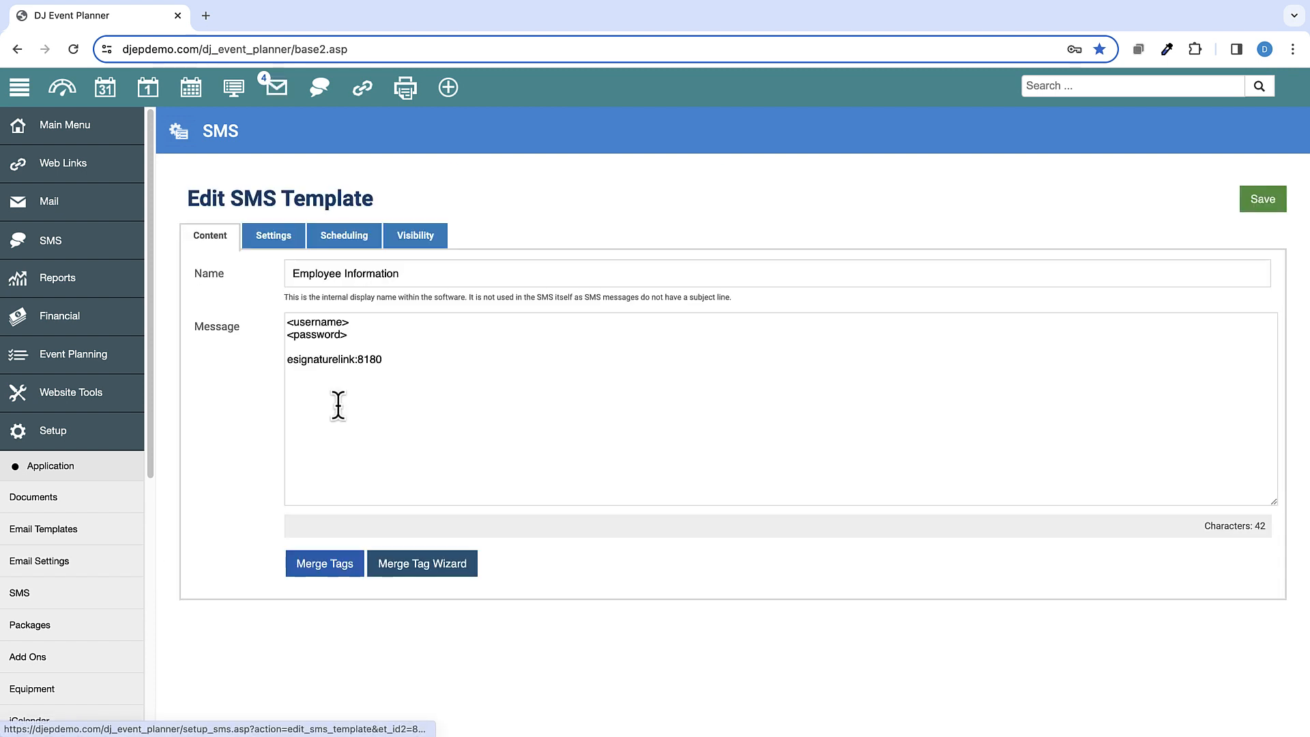
click(346, 244)
scroll(952, 533, down, 1)
scroll(946, 522, down, 3)
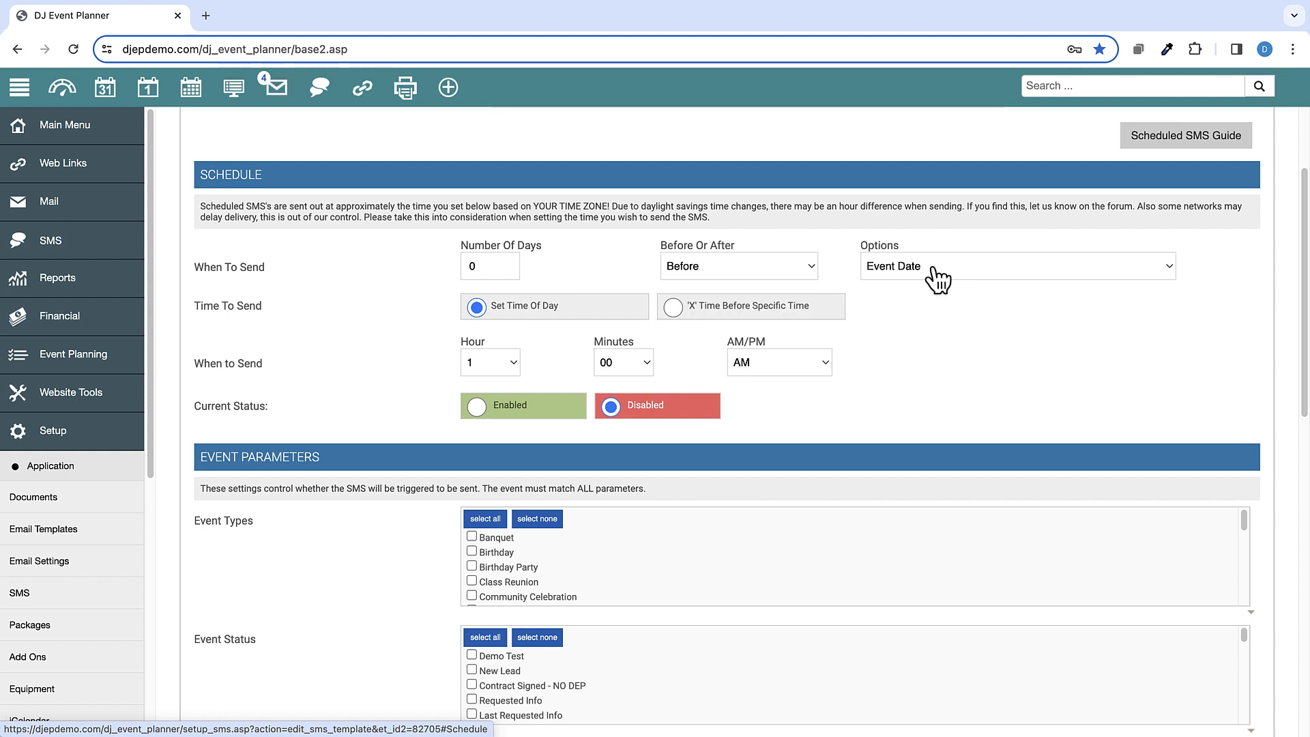
Switch Time To Send to 'X' Time Before Specific Time and view which event times the message can be based on
click(674, 310)
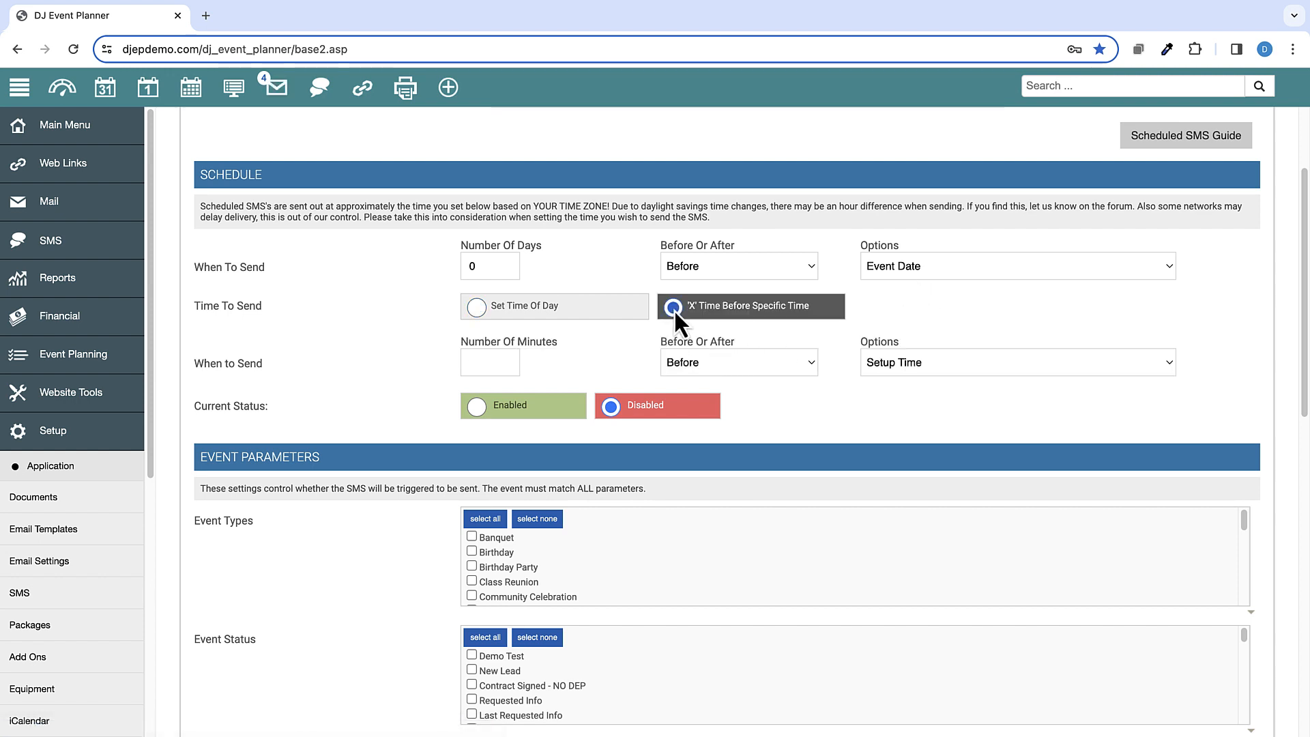
click(935, 370)
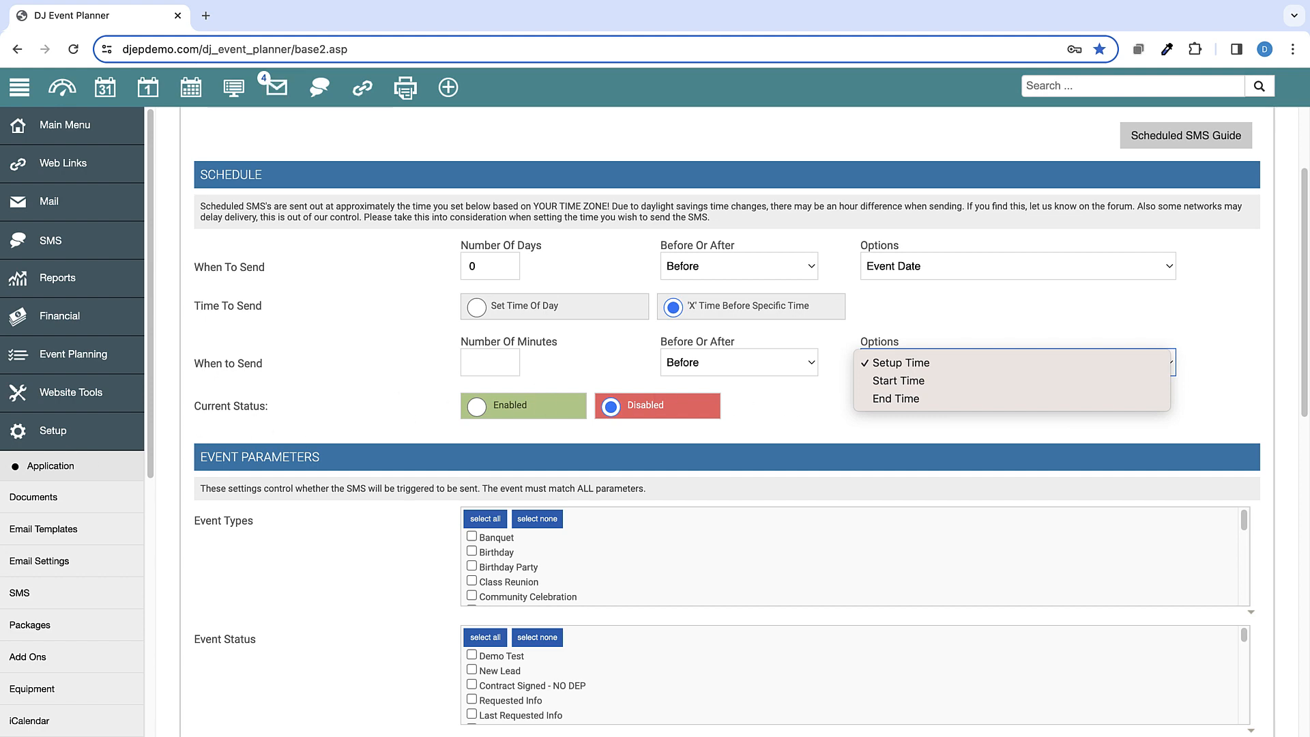
click(237, 87)
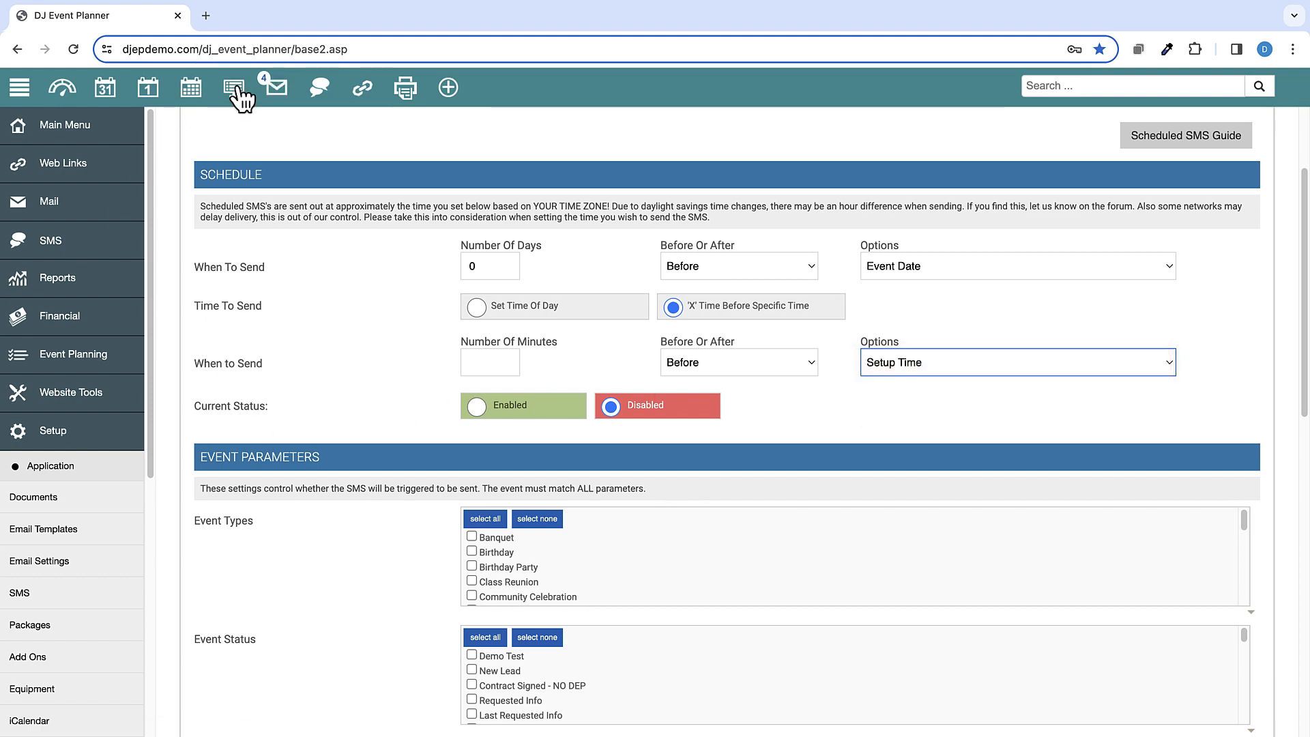
Open the Booked 6/7/2027 event from the Events List and view the 4/2/2024 payment in its financials
click(236, 87)
scroll(345, 587, down, 5)
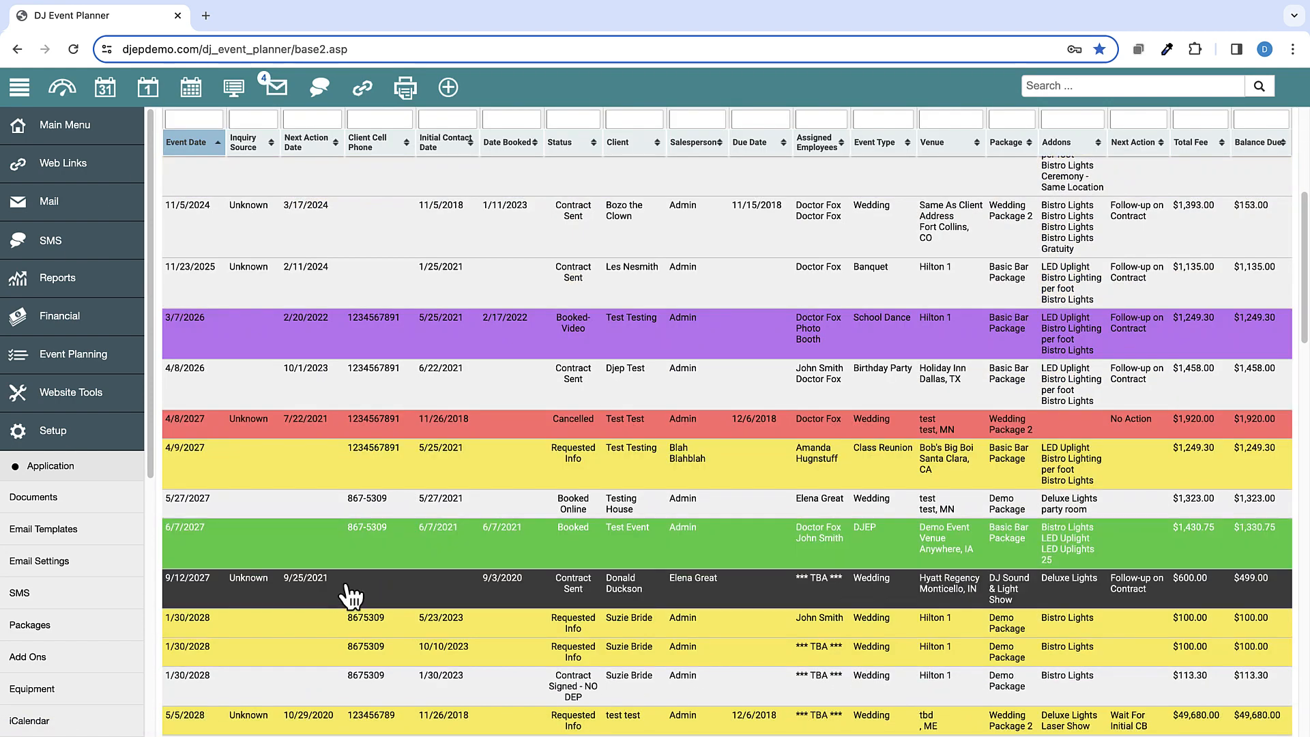
click(332, 559)
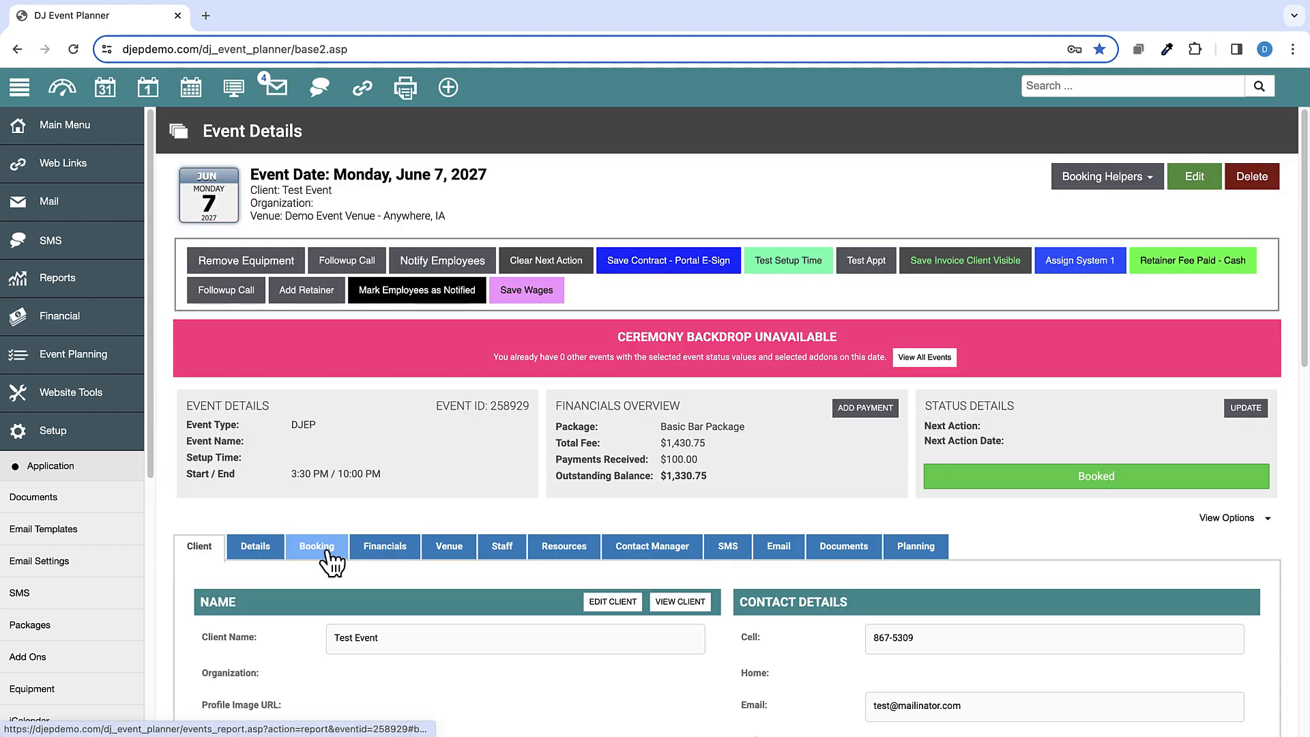
scroll(286, 570, down, 2)
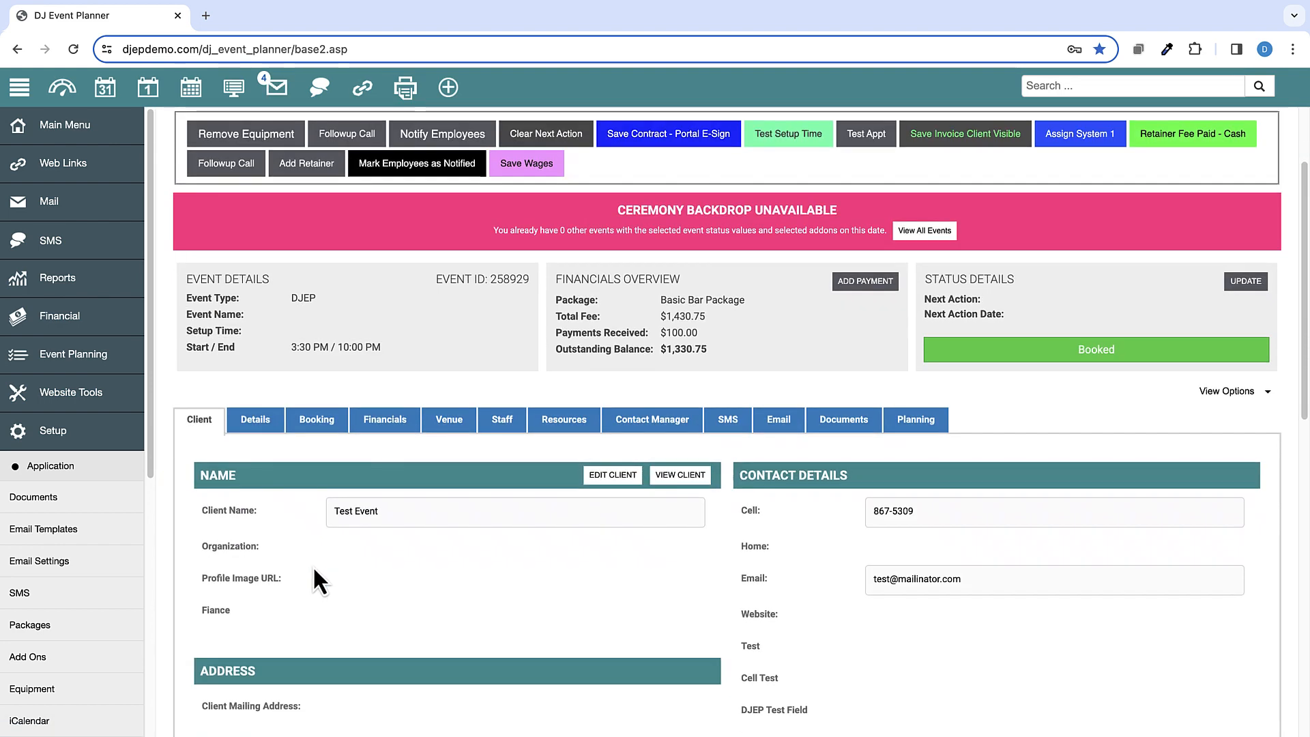
click(386, 420)
scroll(710, 569, down, 6)
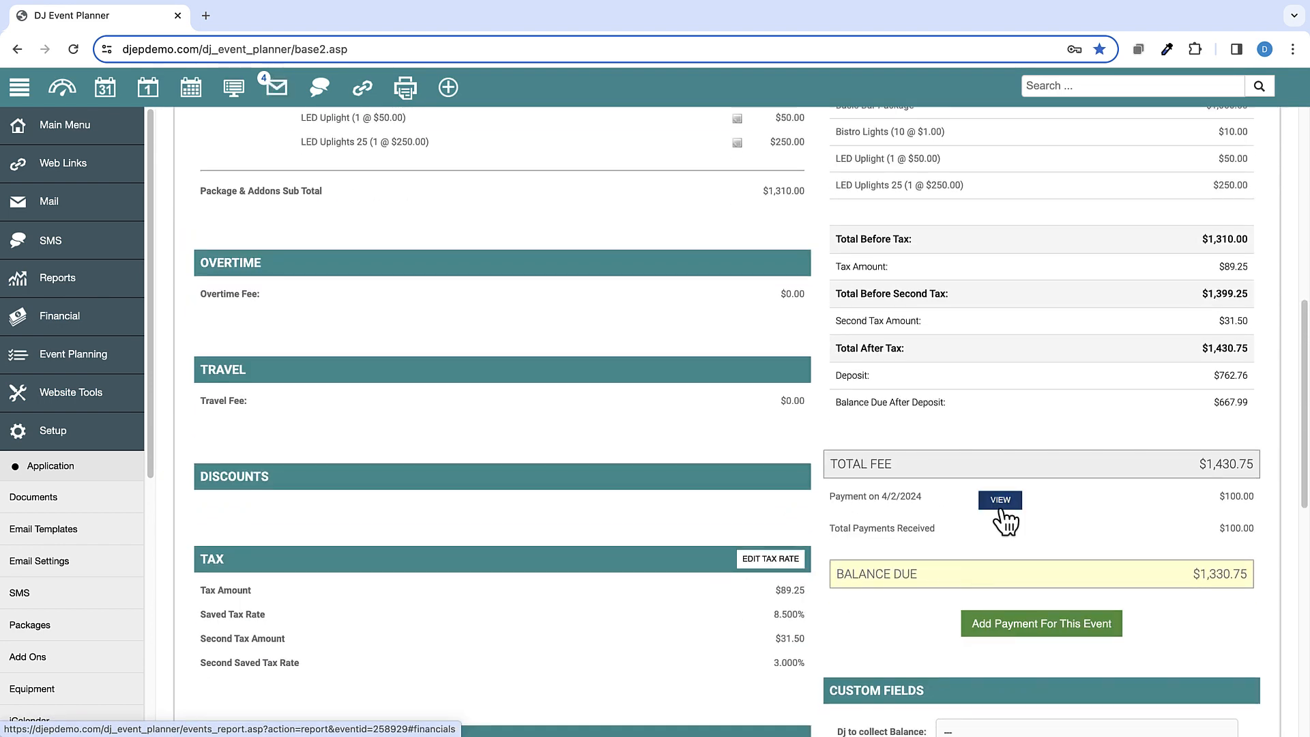
click(1000, 501)
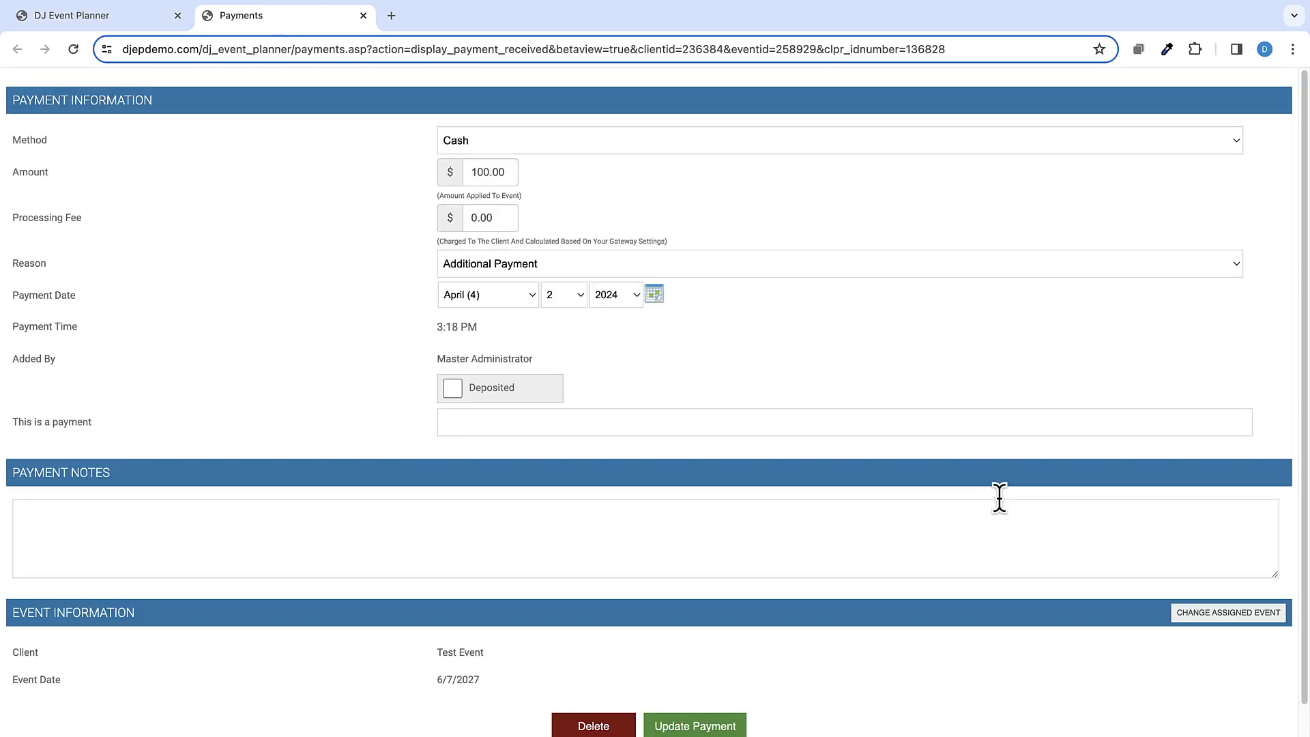
Proceed to change the payment's assigned event, review the Find Event options, and close the payment page without assigning it
scroll(737, 451, down, 1)
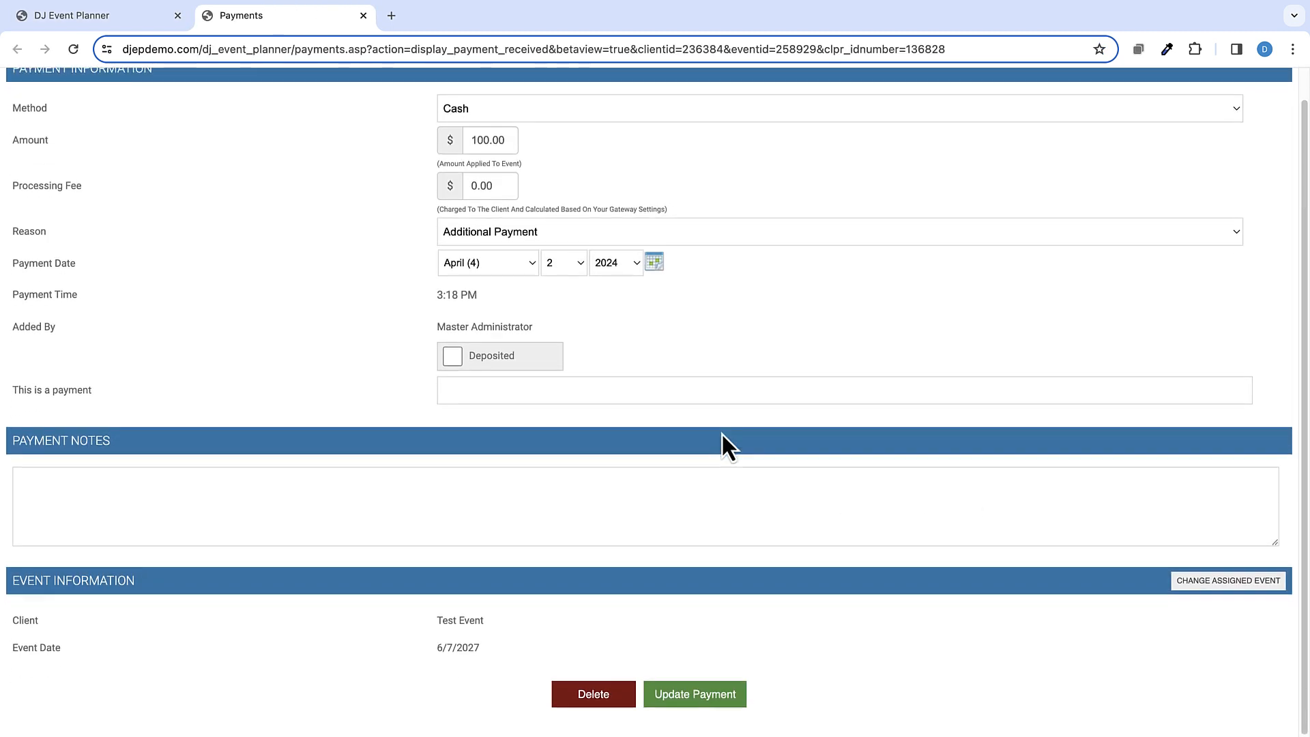
click(1229, 586)
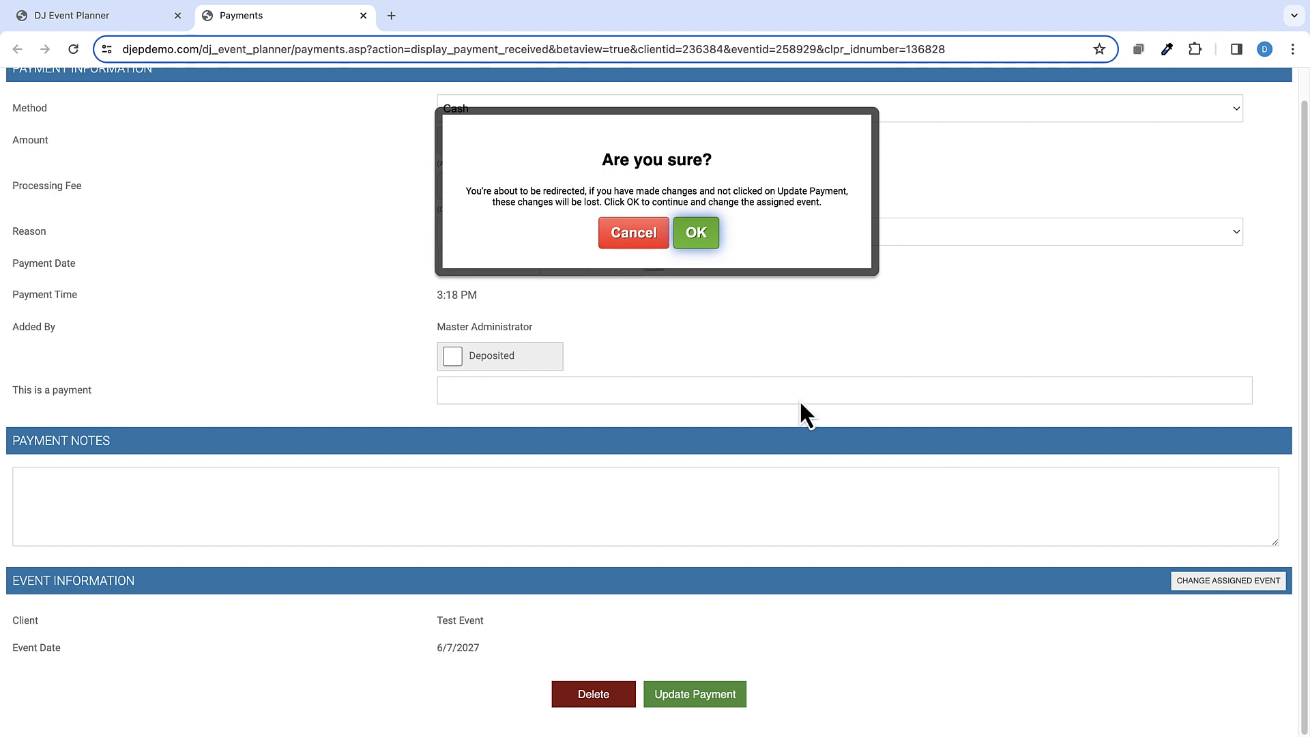
click(700, 246)
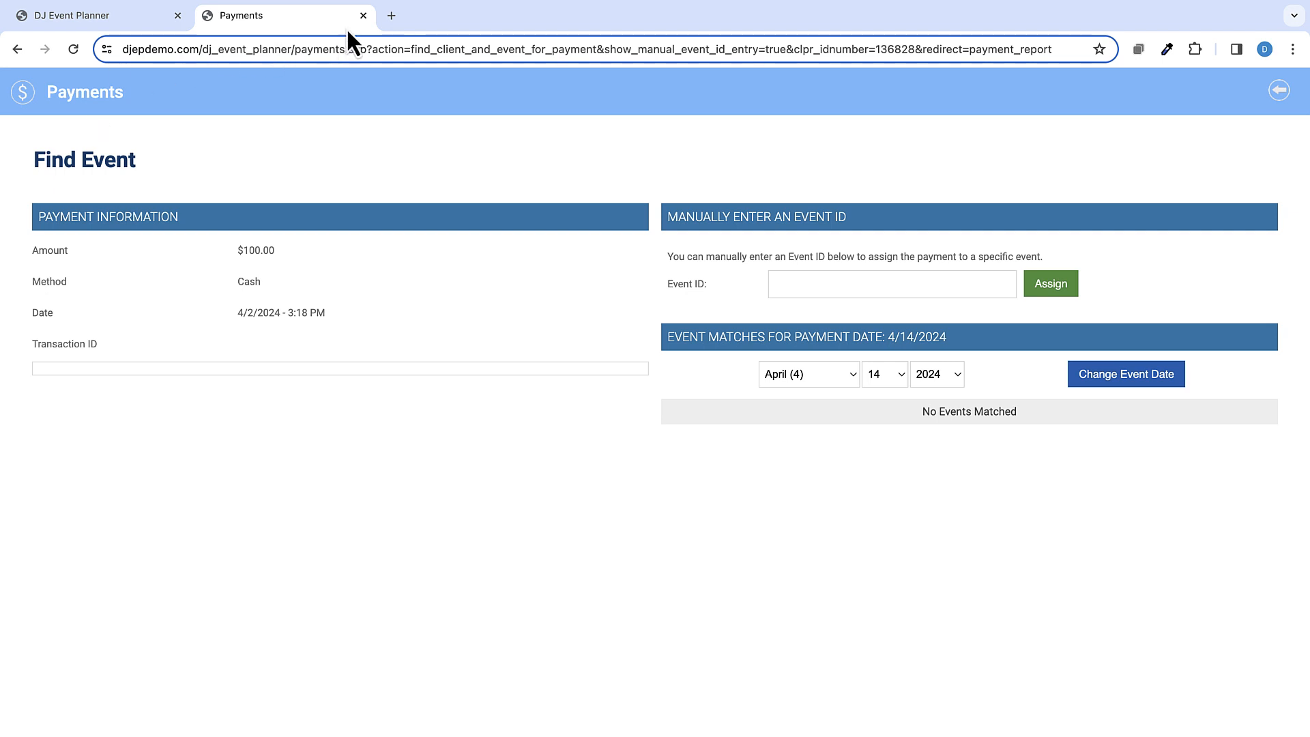
click(364, 16)
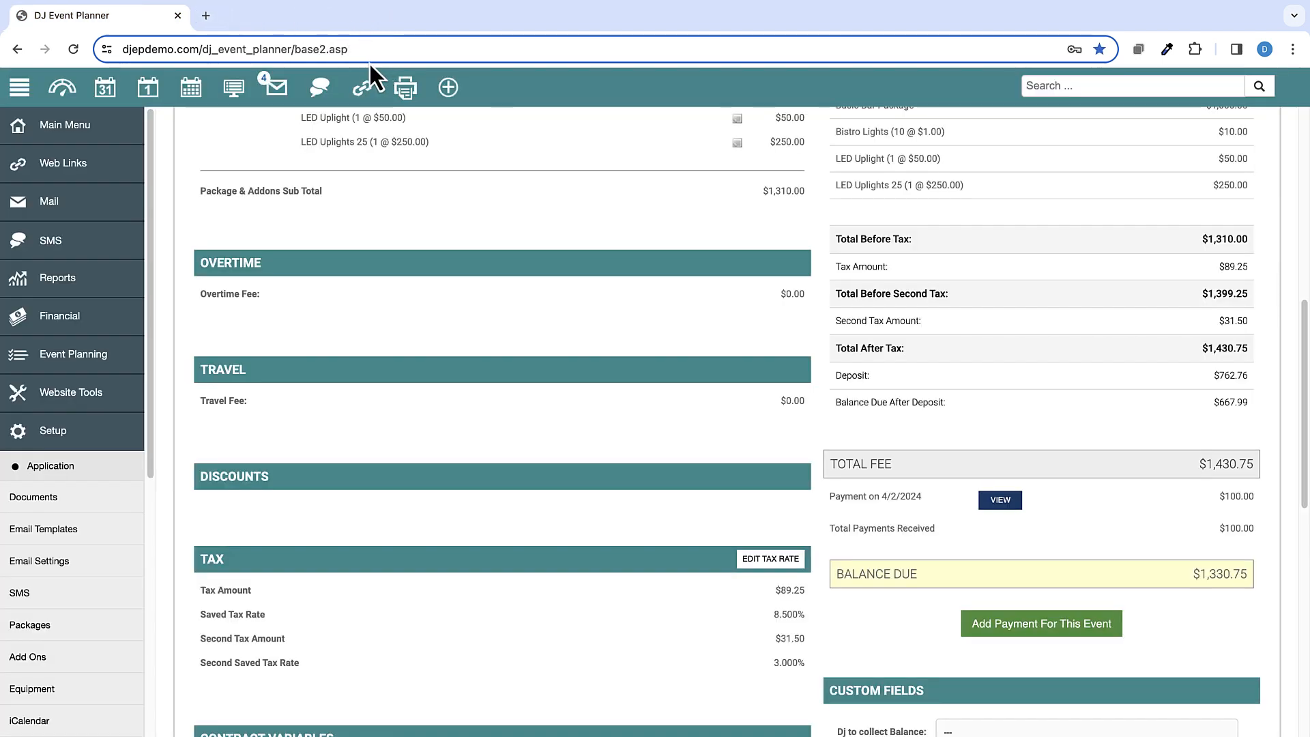
From the 9/12/2024 wedding event, compose an email using the template with subject "Time to start filling out your forms!" and review the merge tag warning area
click(240, 96)
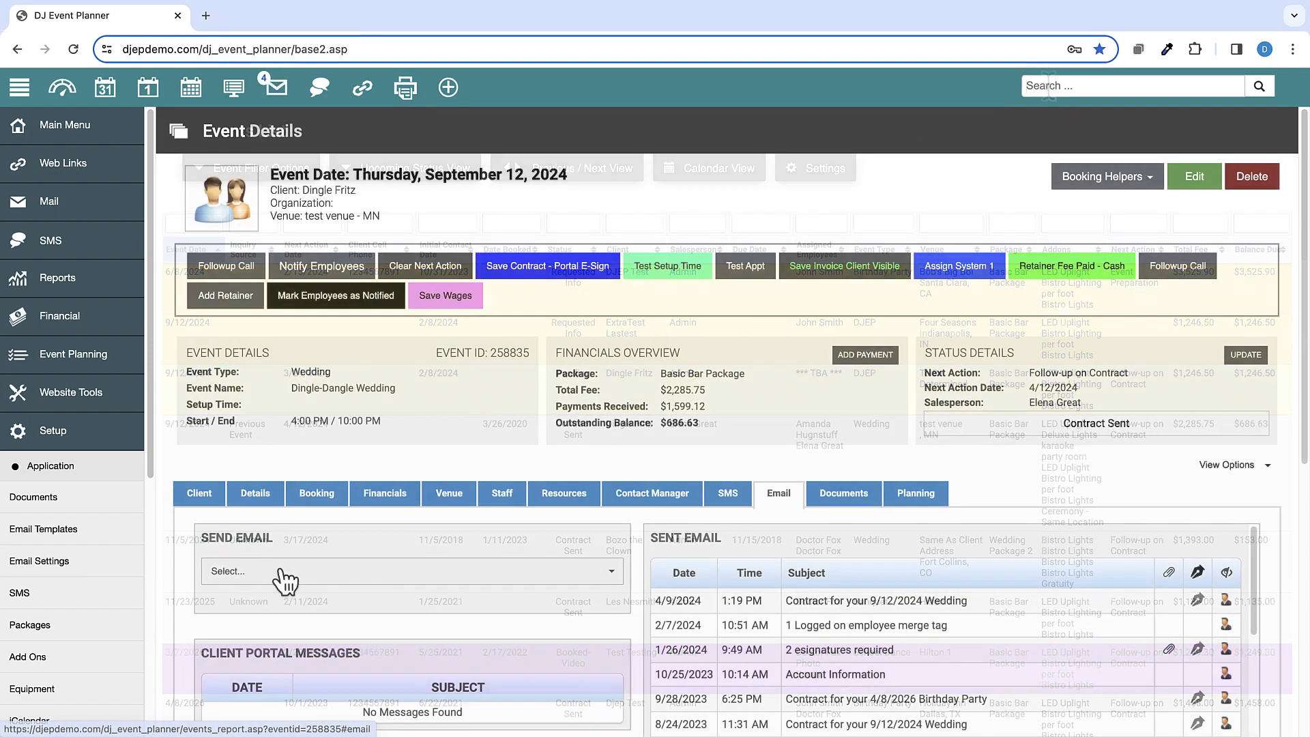
click(284, 573)
click(311, 716)
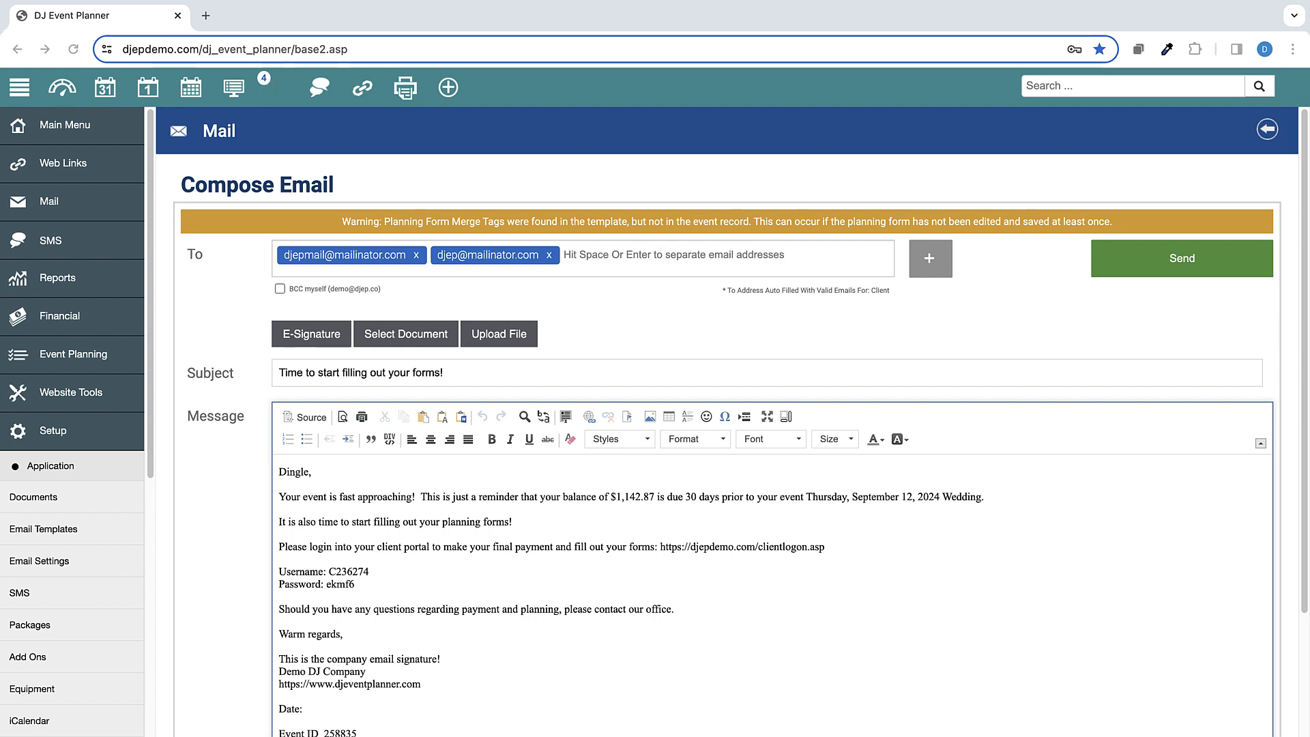
click(45, 434)
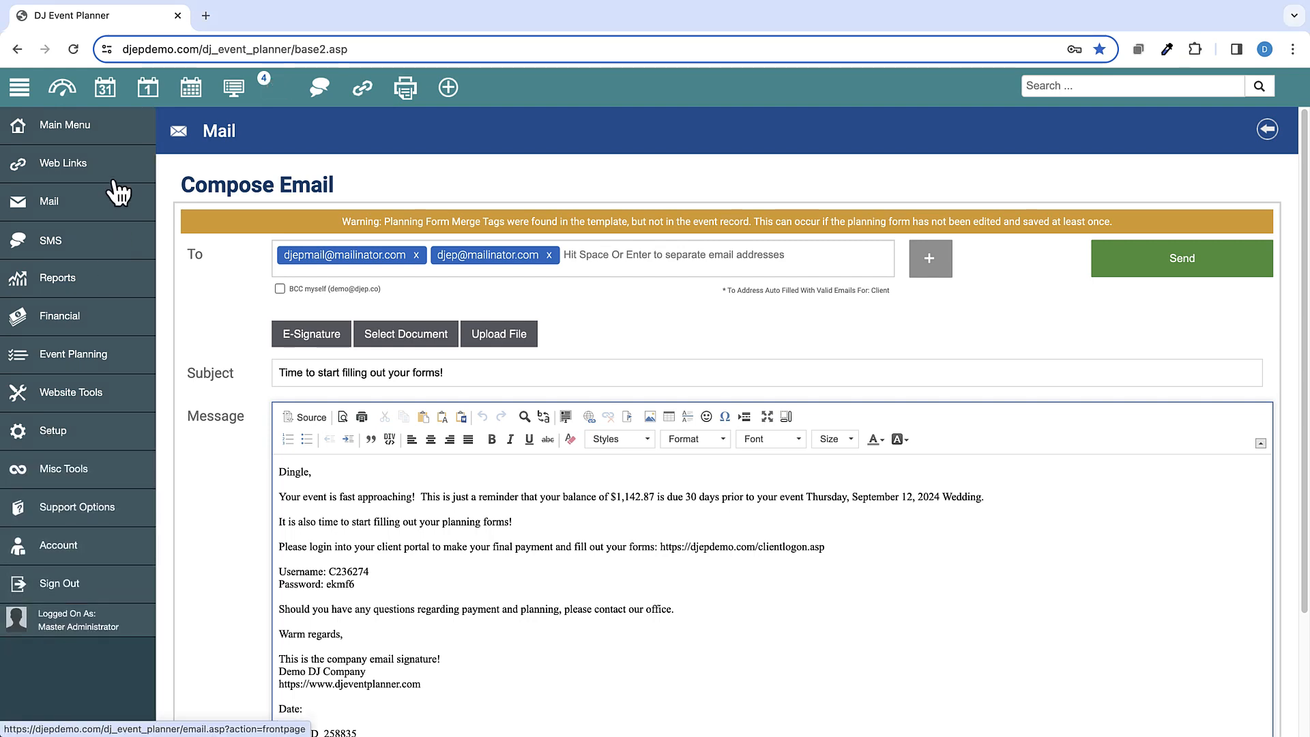
Leave the unsent email, review the Software Change Log in Support Options, and open the full change log
click(104, 95)
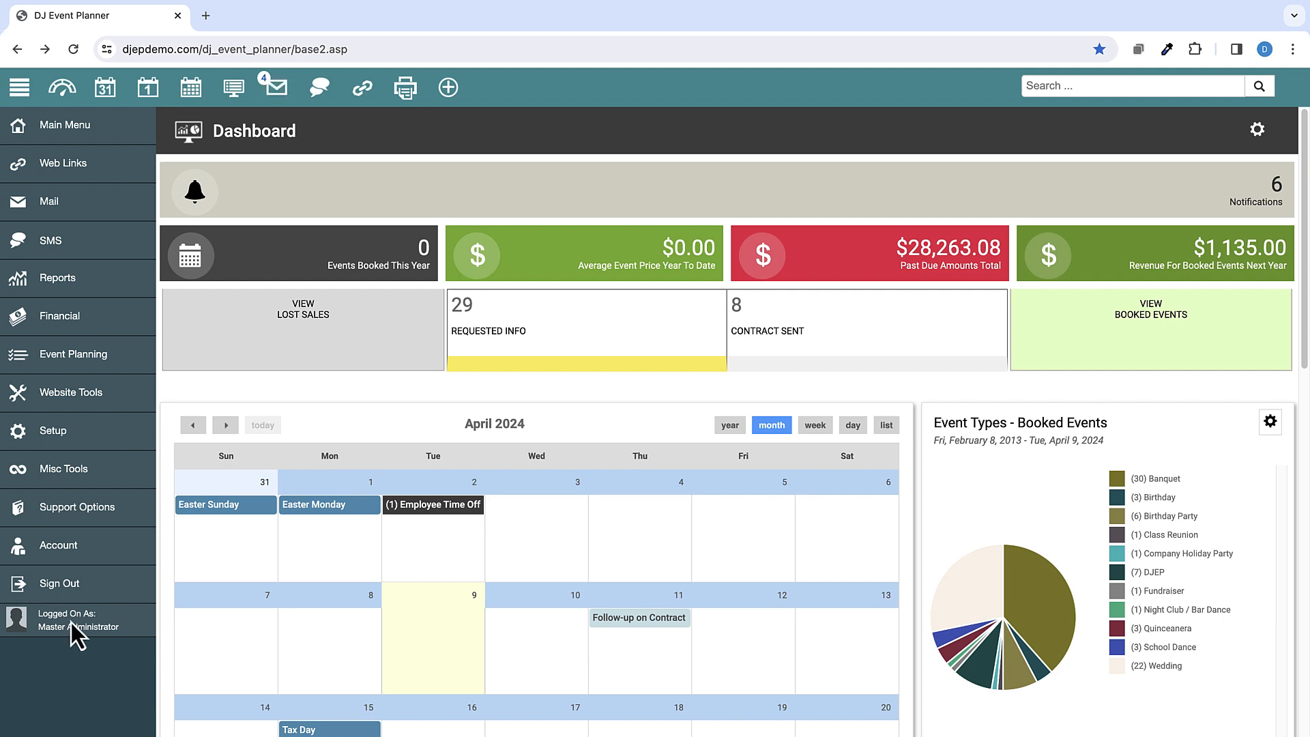
click(83, 511)
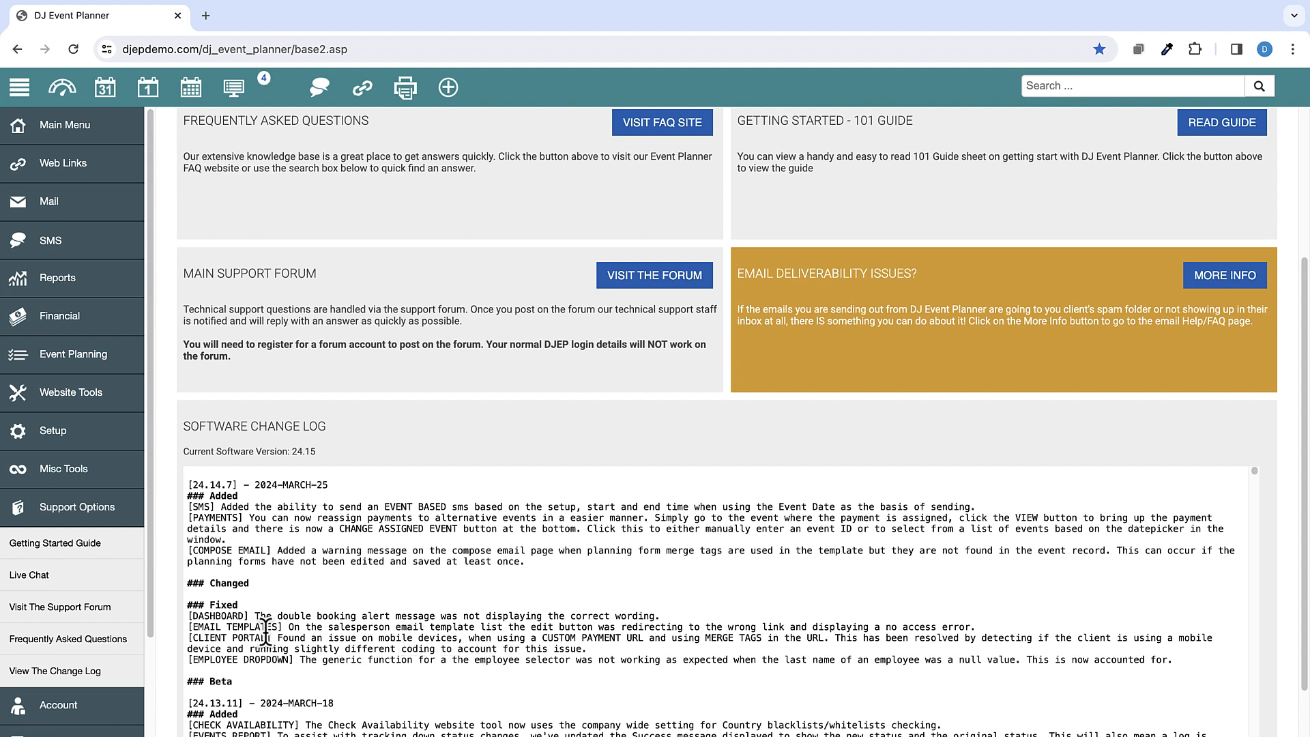
click(61, 672)
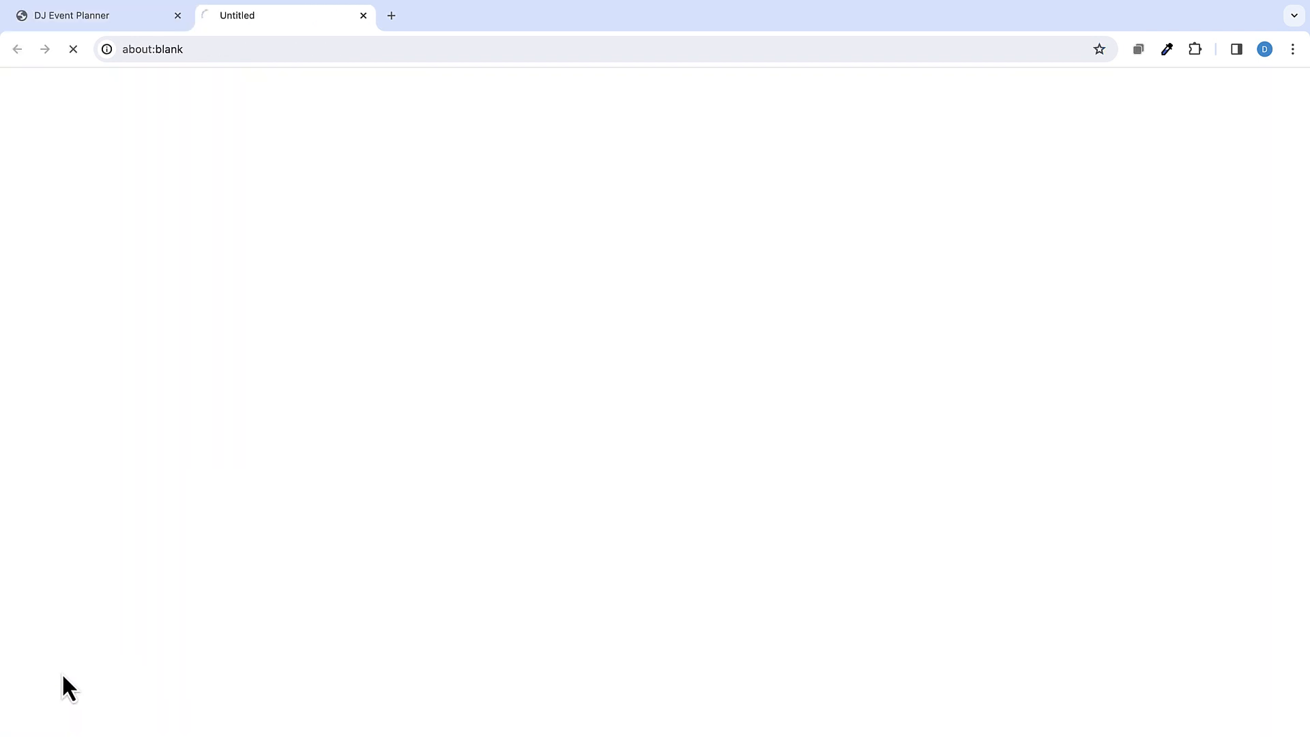